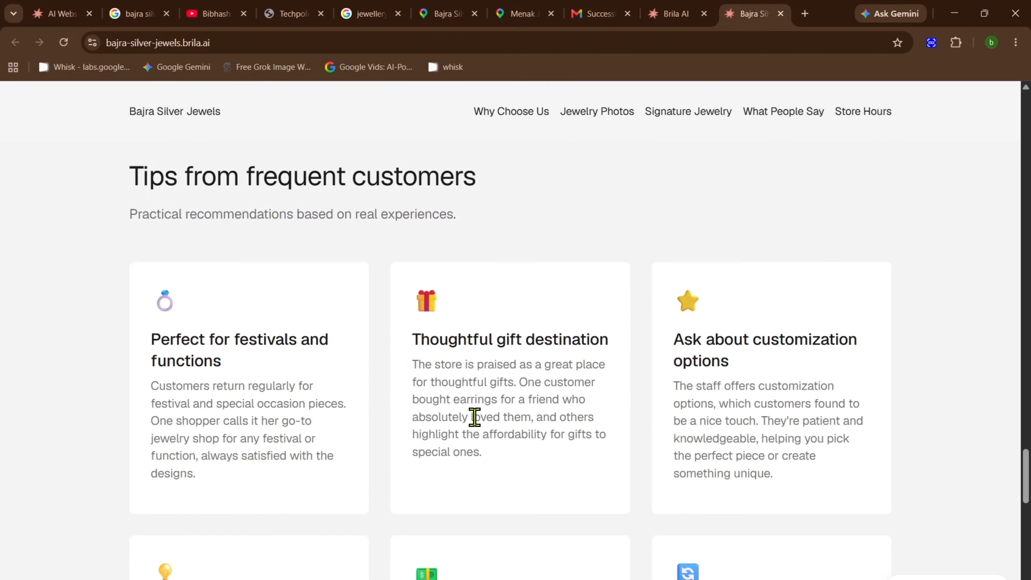
Browse the finished jewelry site's photo, review and store hours sections, and switch to Brila to open its content editor.
{"action": "scroll", "coordinate": [697, 536], "scroll_direction": "up", "scroll_amount": 13}
{"action": "left_click", "coordinate": [592, 114]}
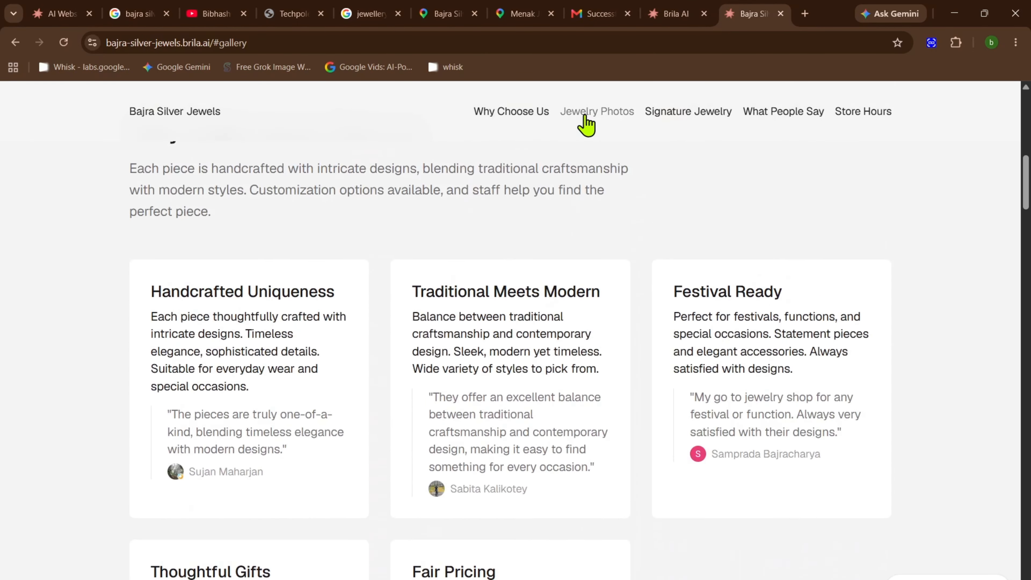
{"action": "left_click", "coordinate": [791, 114]}
{"action": "left_click", "coordinate": [863, 111]}
{"action": "left_click", "coordinate": [675, 12]}
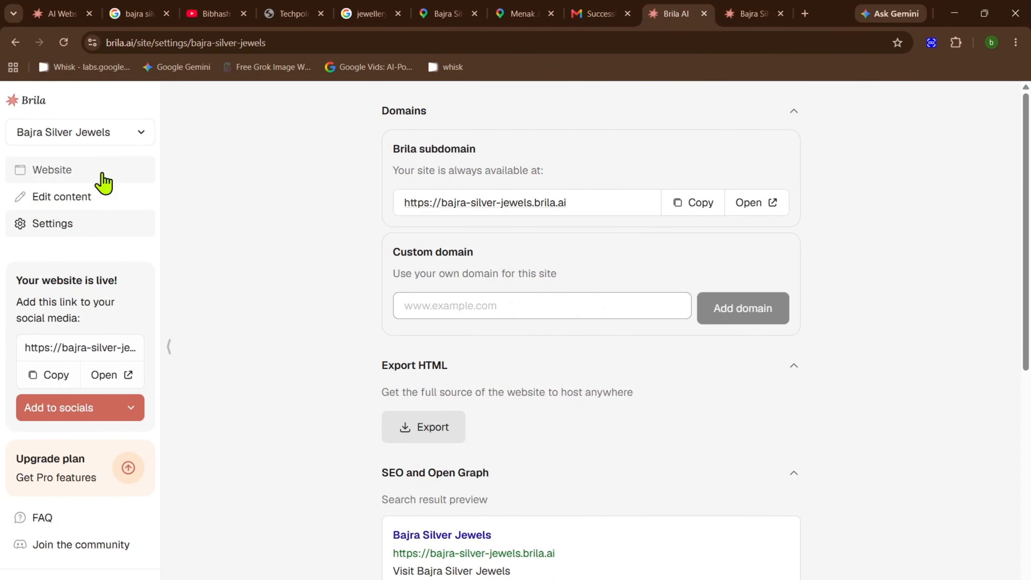
{"action": "left_click", "coordinate": [97, 199]}
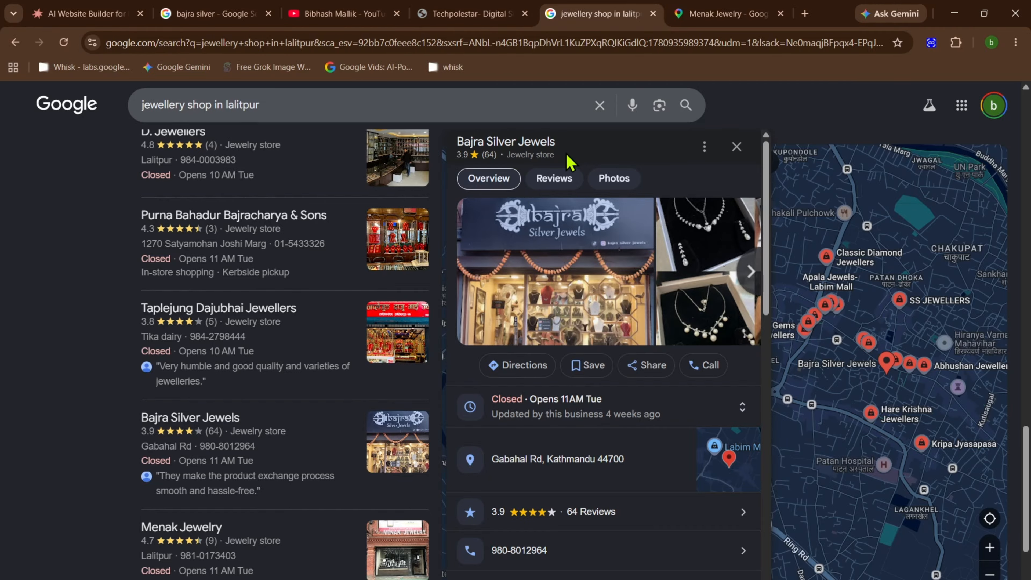
Search Google for "Bajra Silver Jewels" from the jewellery shop listing and open the store's Google Maps page.
{"action": "left_click", "coordinate": [88, 12]}
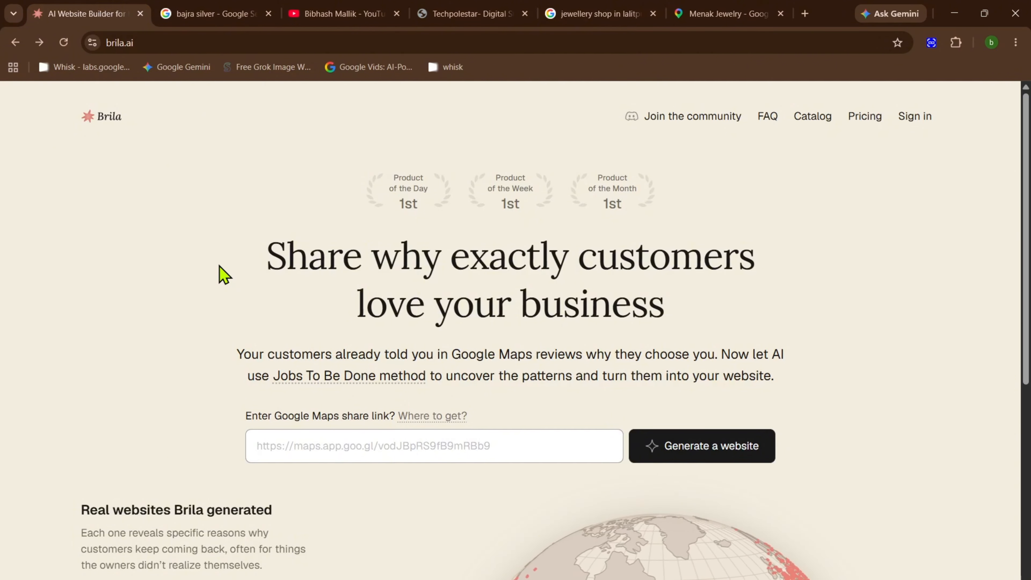
{"action": "left_click", "coordinate": [635, 12]}
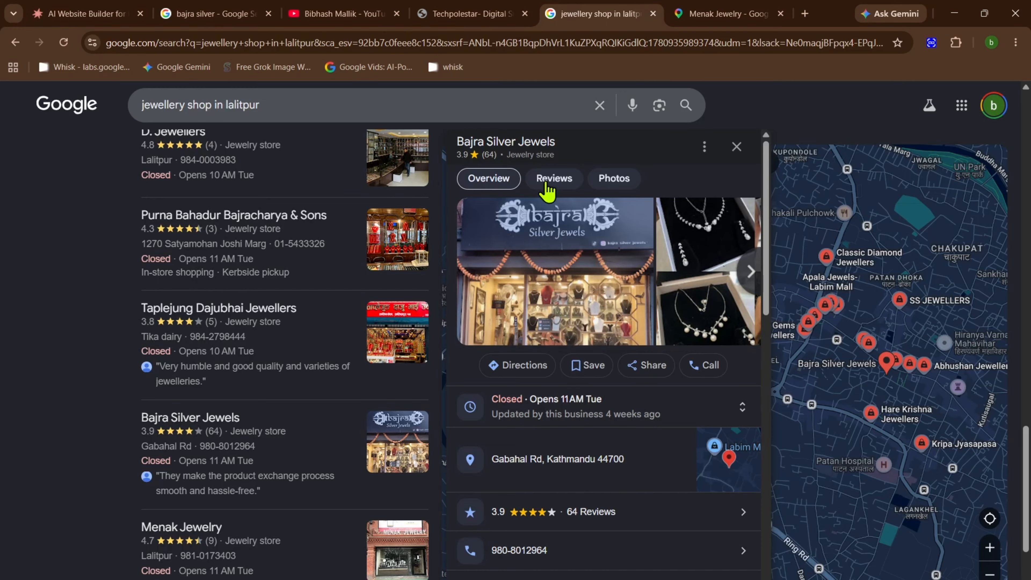
{"action": "triple_click", "coordinate": [499, 141]}
{"action": "right_click", "coordinate": [500, 145]}
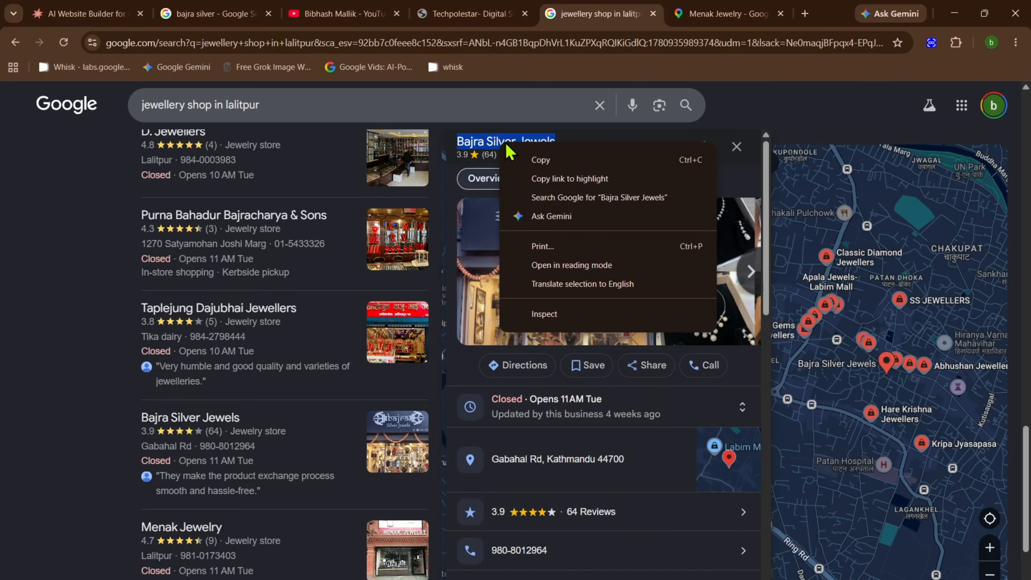
{"action": "left_click", "coordinate": [598, 198]}
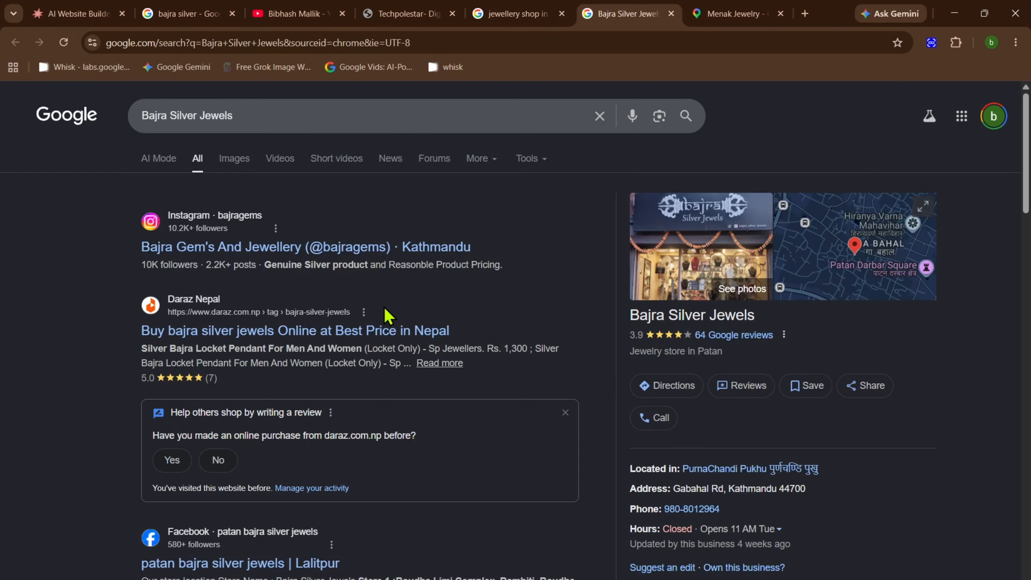
{"action": "left_click", "coordinate": [916, 215]}
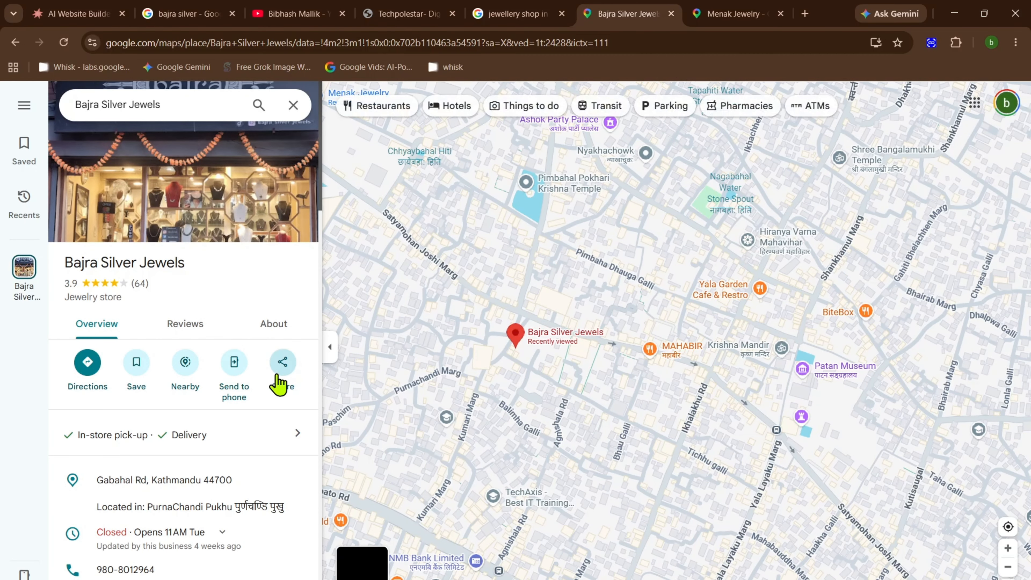
Copy the store's Google Maps share link and generate a website from it on the Brila home page.
{"action": "left_click", "coordinate": [279, 377]}
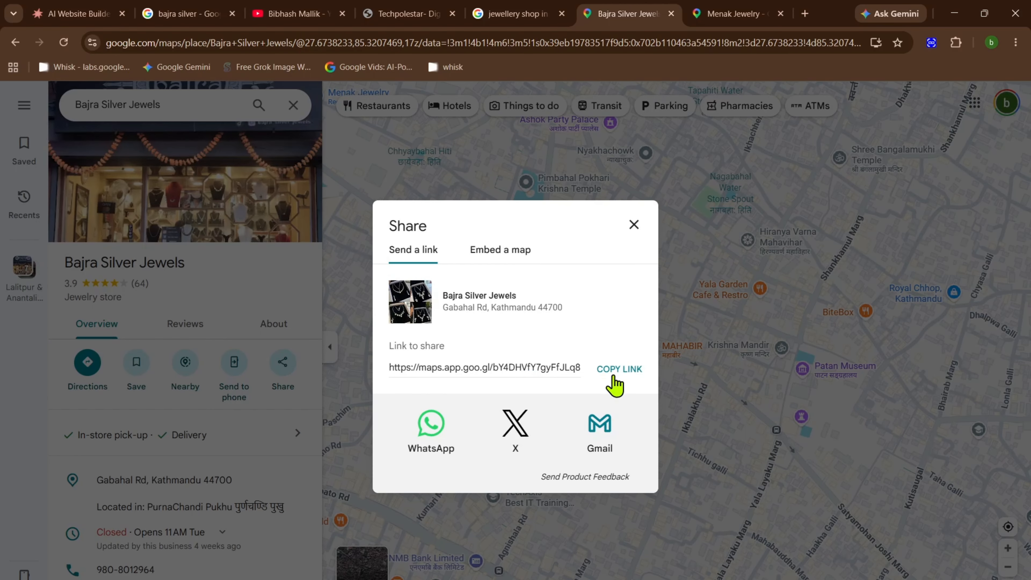
{"action": "left_click", "coordinate": [615, 371]}
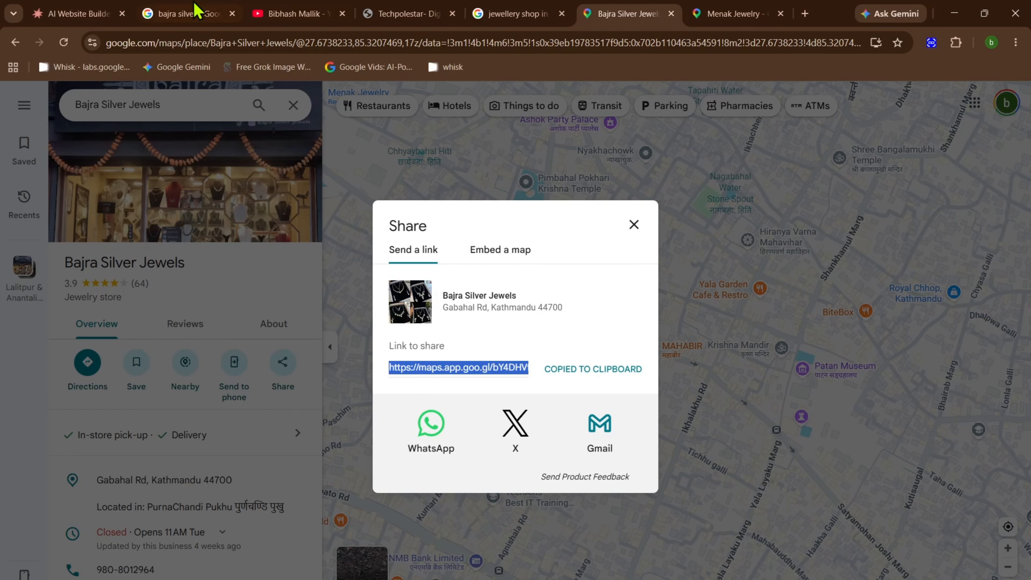
{"action": "left_click", "coordinate": [68, 11]}
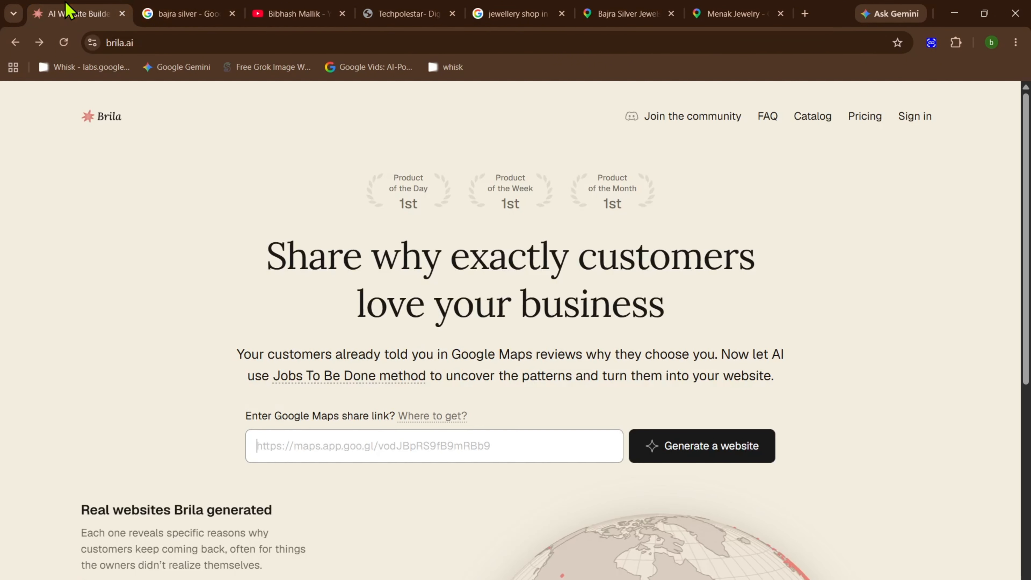
{"action": "right_click", "coordinate": [278, 452]}
{"action": "left_click", "coordinate": [327, 298]}
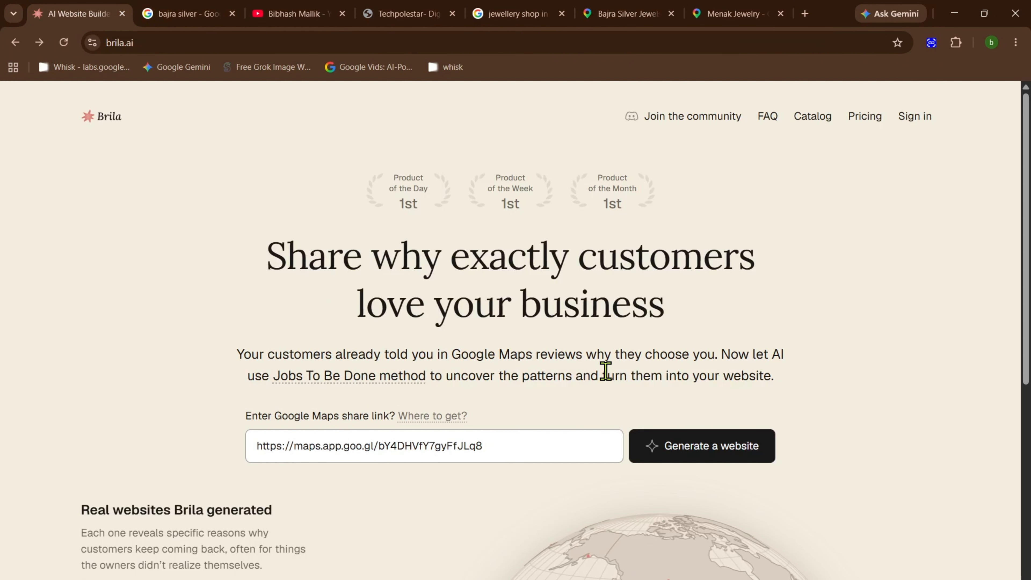
{"action": "scroll", "coordinate": [606, 370], "scroll_direction": "down", "scroll_amount": 3}
{"action": "left_click", "coordinate": [682, 323]}
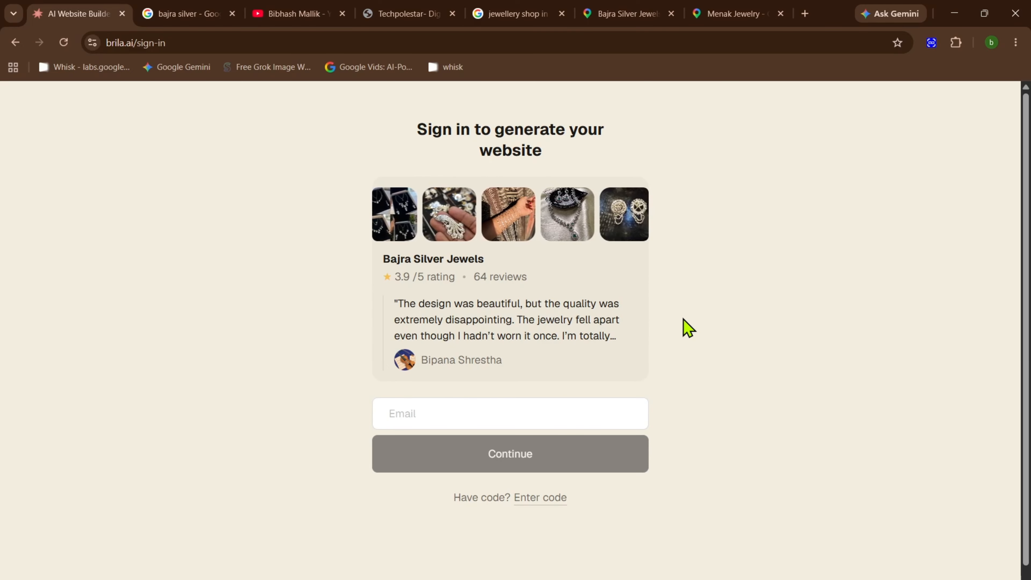
Enter the account e-mail on the Brila sign-in page and request the sign-in link.
{"action": "left_click", "coordinate": [413, 411]}
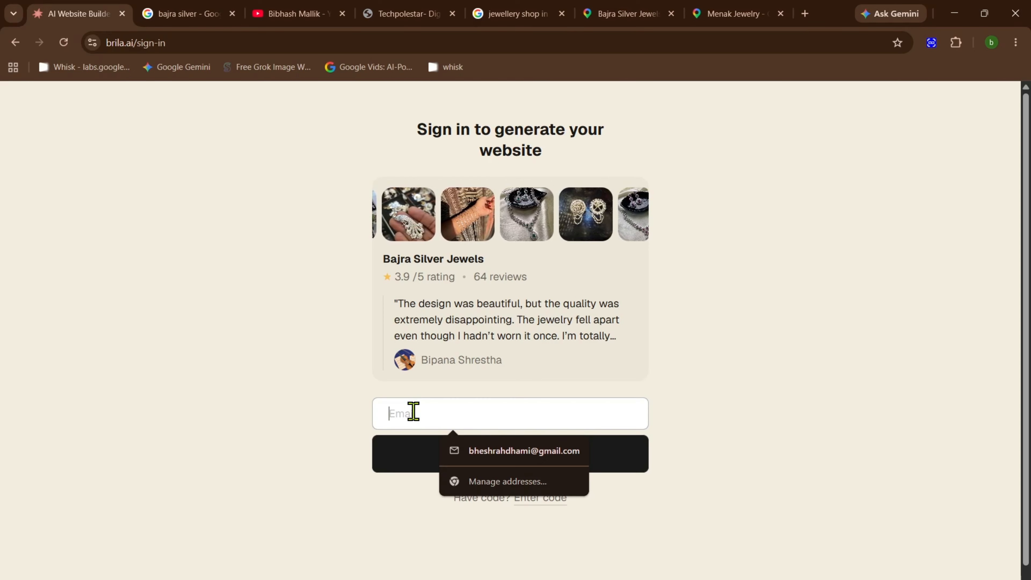
{"action": "left_click", "coordinate": [481, 451]}
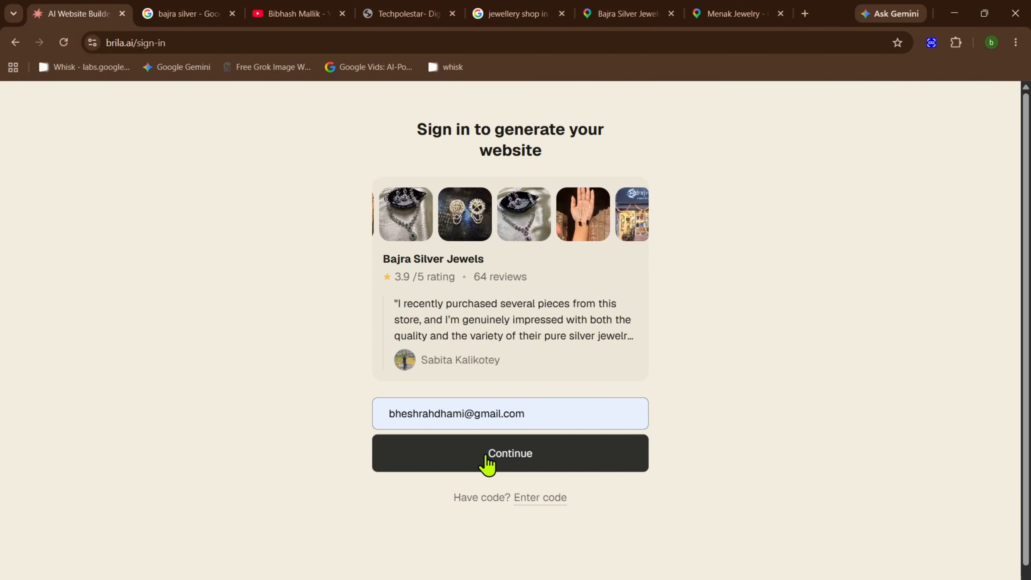
{"action": "left_click", "coordinate": [488, 463]}
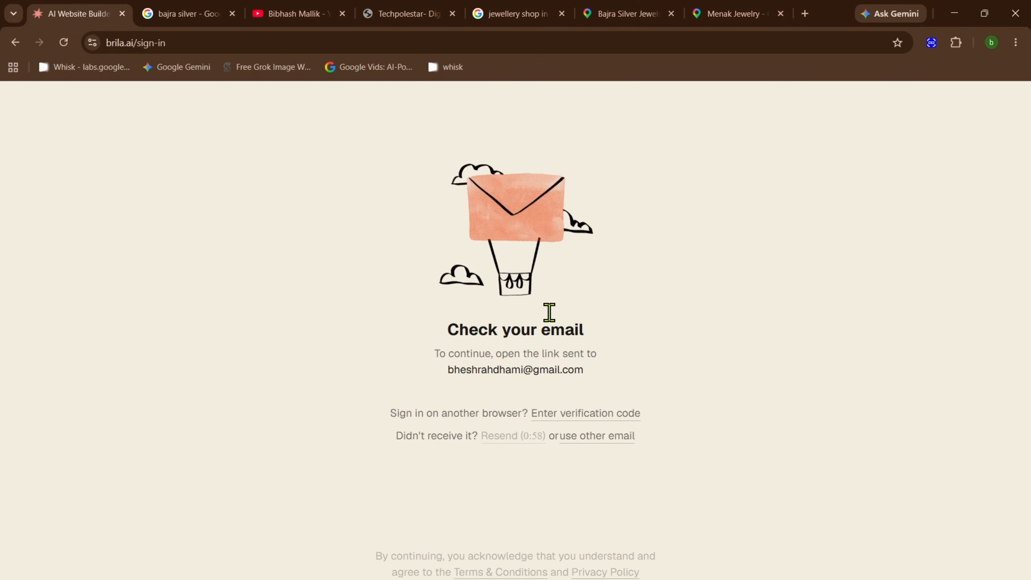
Sign in through the magic link in Brila AI's message in Gmail and dismiss the Pro trial offer.
{"action": "left_click", "coordinate": [804, 14]}
{"action": "left_click", "coordinate": [870, 103]}
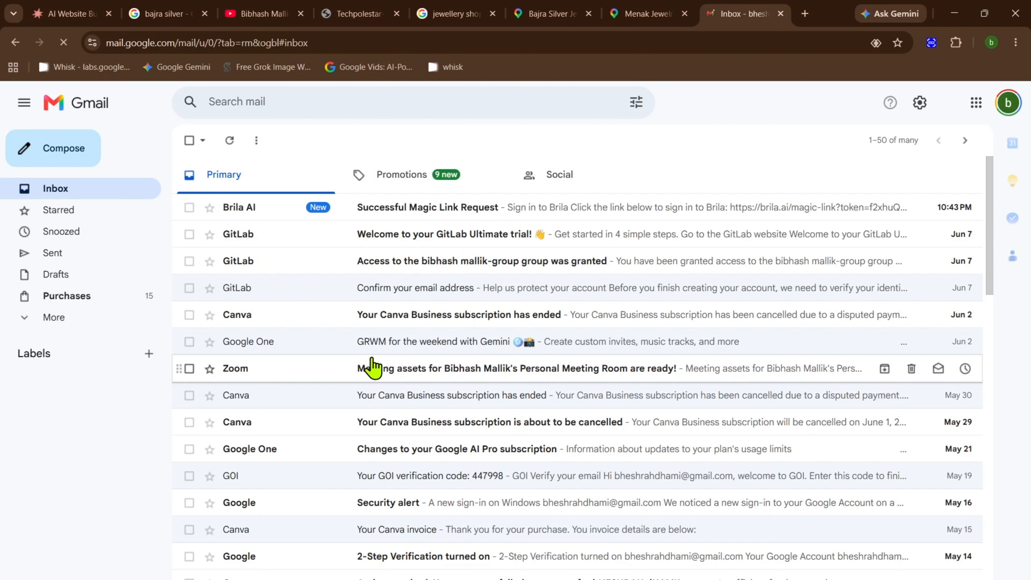
{"action": "left_click", "coordinate": [361, 213]}
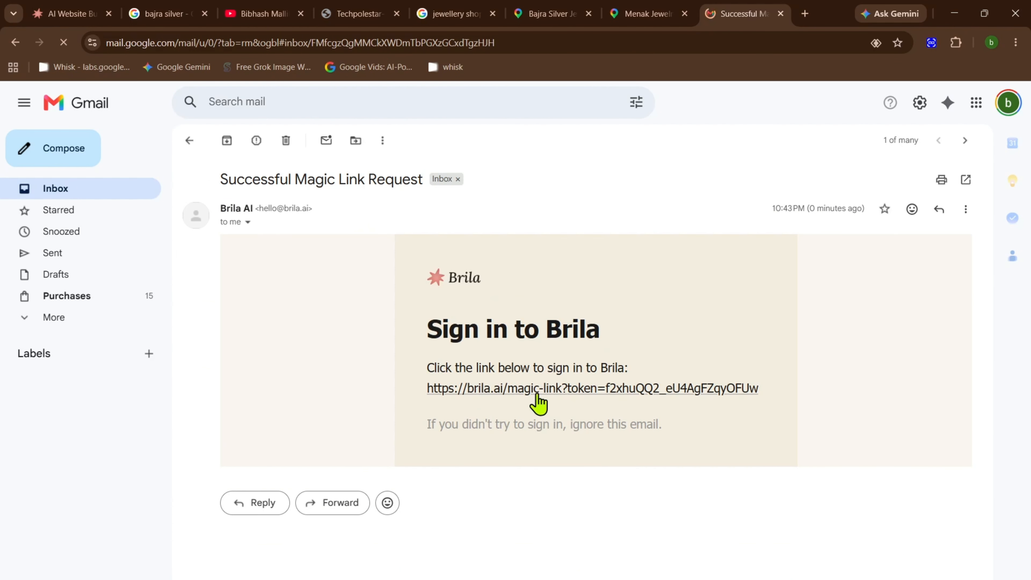
{"action": "left_click", "coordinate": [541, 390]}
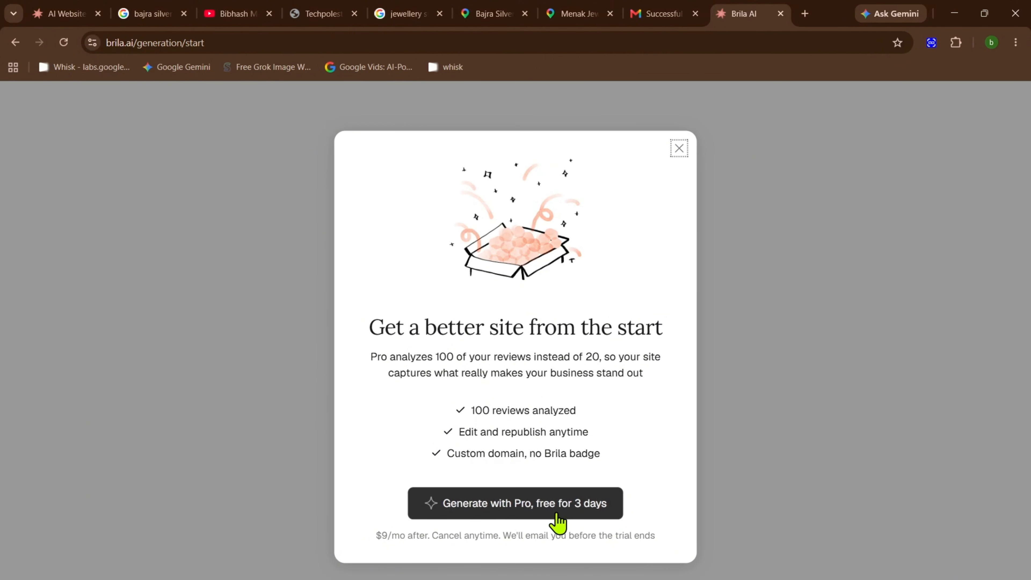
{"action": "left_click", "coordinate": [680, 152]}
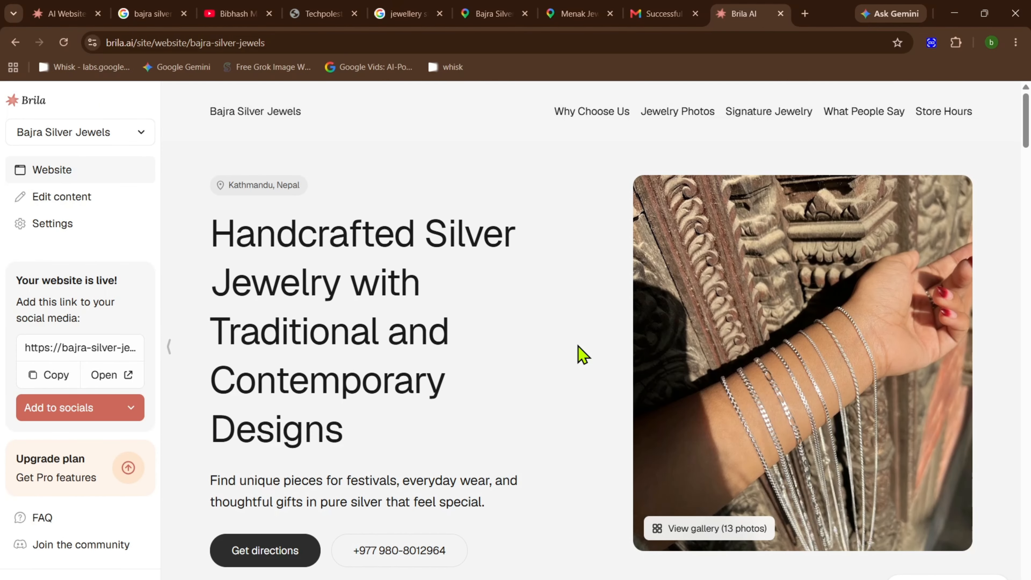
Review the generated Bajra Silver Jewels website from the hero down to the store hours, map and footer.
{"action": "scroll", "coordinate": [354, 368], "scroll_direction": "down", "scroll_amount": 10}
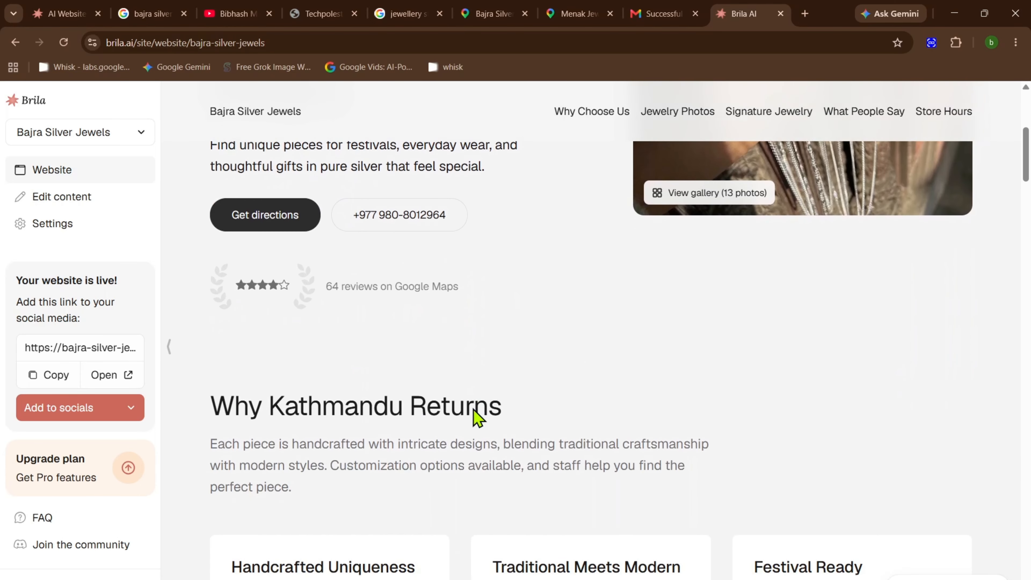
{"action": "scroll", "coordinate": [467, 406], "scroll_direction": "down", "scroll_amount": 2}
{"action": "scroll", "coordinate": [472, 406], "scroll_direction": "down", "scroll_amount": 15}
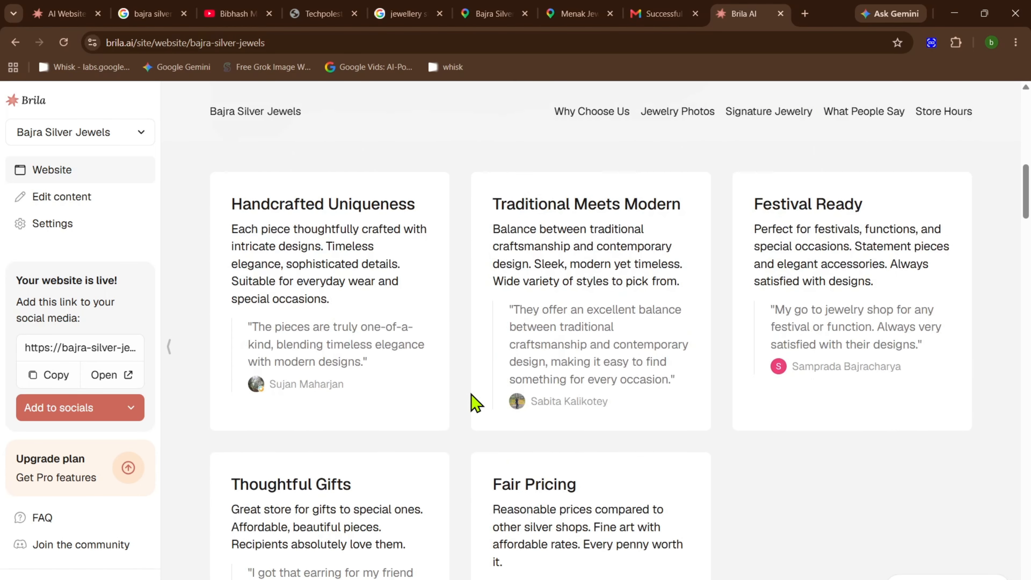
{"action": "scroll", "coordinate": [472, 408], "scroll_direction": "down", "scroll_amount": 12}
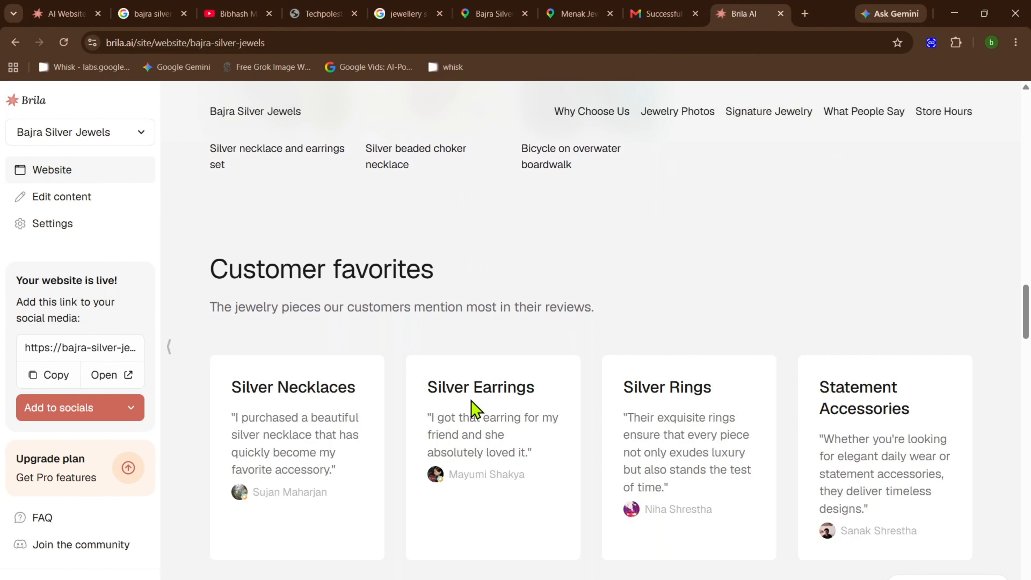
{"action": "scroll", "coordinate": [471, 400], "scroll_direction": "down", "scroll_amount": 20}
{"action": "scroll", "coordinate": [471, 402], "scroll_direction": "down", "scroll_amount": 15}
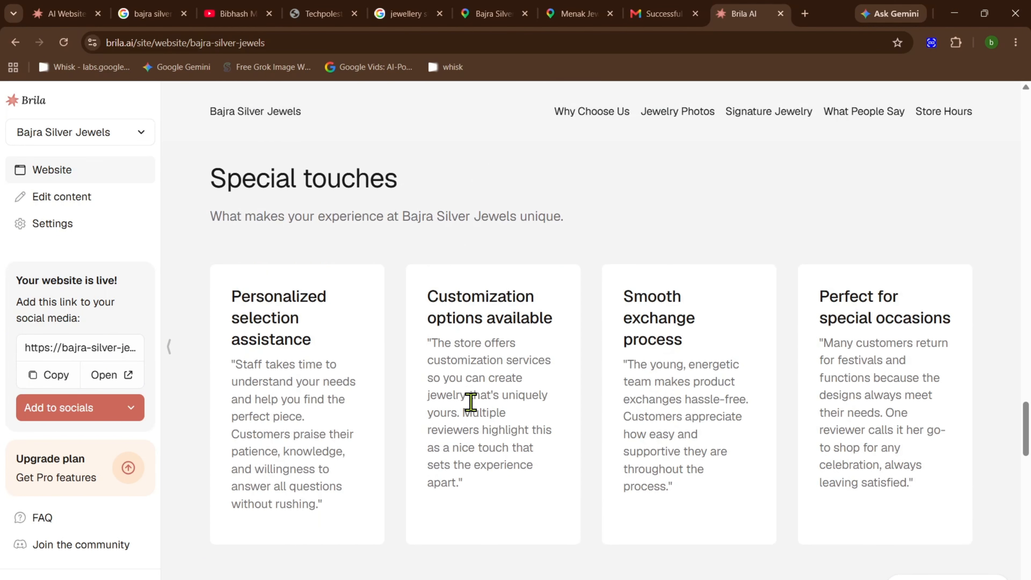
{"action": "scroll", "coordinate": [472, 410], "scroll_direction": "down", "scroll_amount": 5}
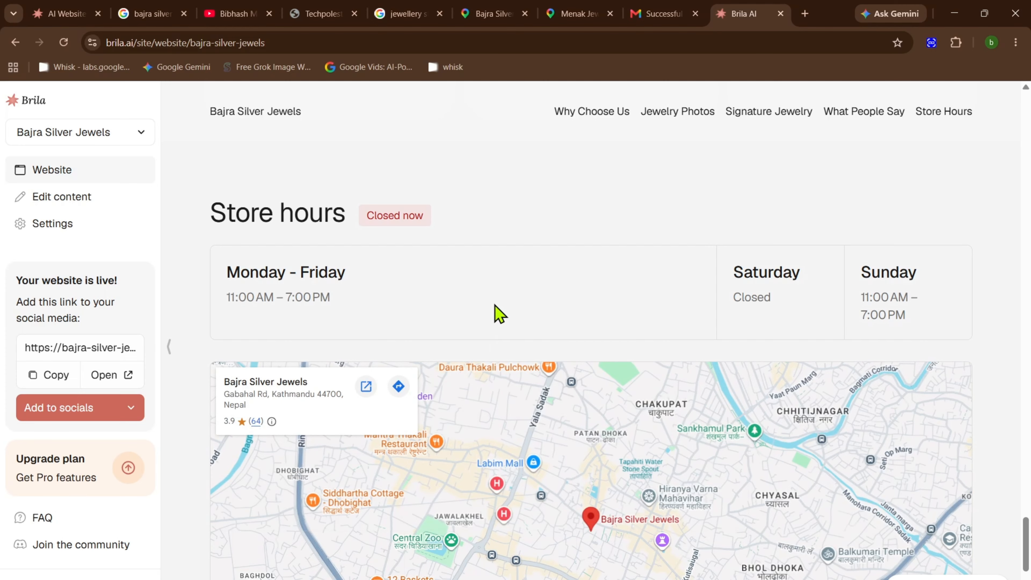
{"action": "scroll", "coordinate": [400, 269], "scroll_direction": "down", "scroll_amount": 5}
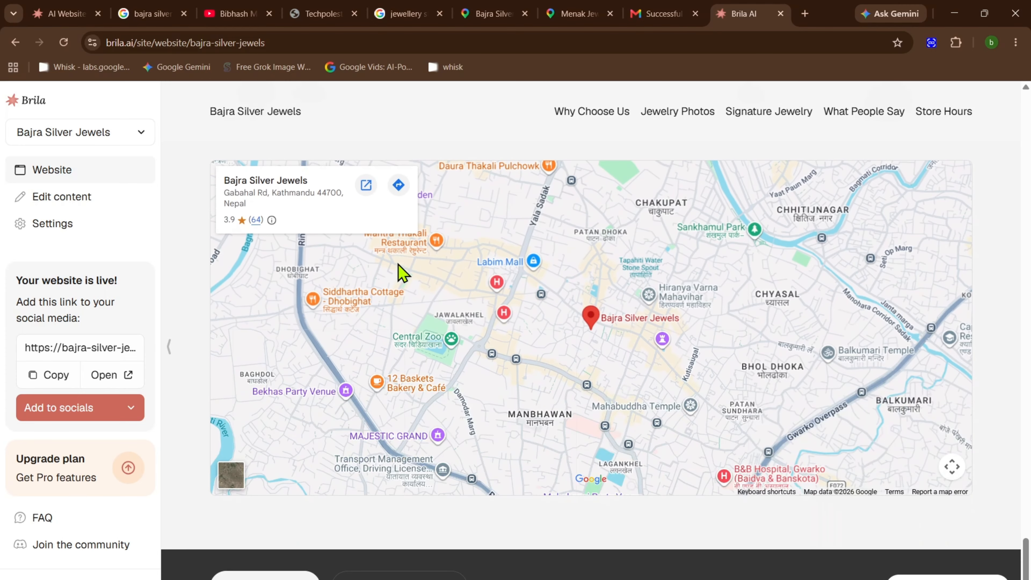
{"action": "scroll", "coordinate": [577, 302], "scroll_direction": "down", "scroll_amount": 2}
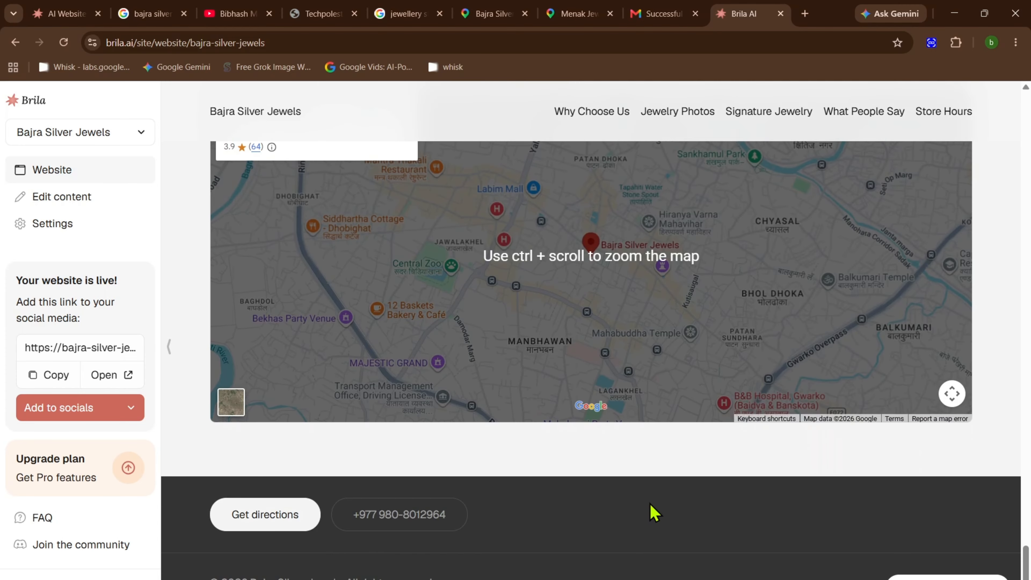
{"action": "scroll", "coordinate": [649, 513], "scroll_direction": "up", "scroll_amount": 20}
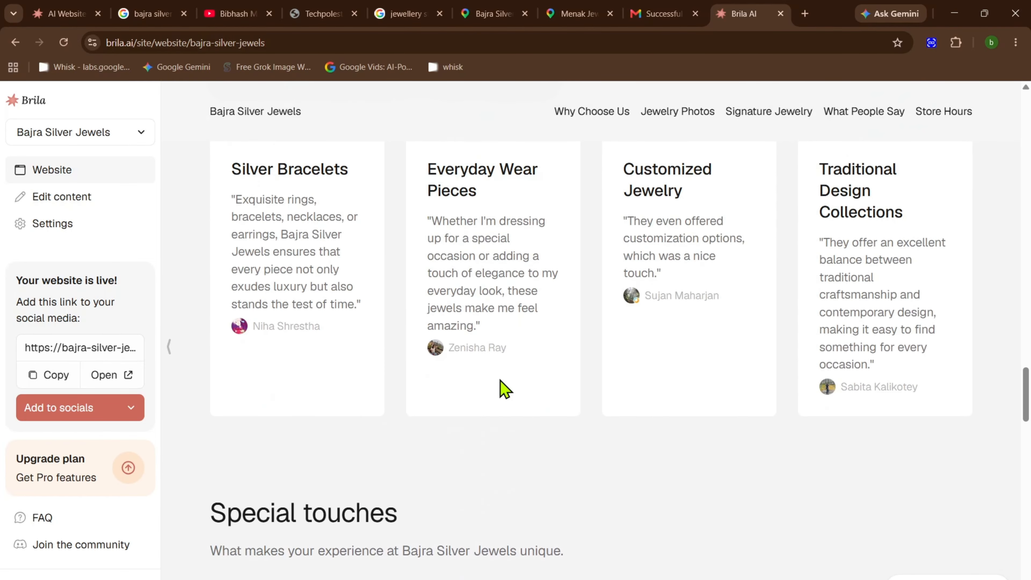
{"action": "scroll", "coordinate": [504, 389], "scroll_direction": "up", "scroll_amount": 10}
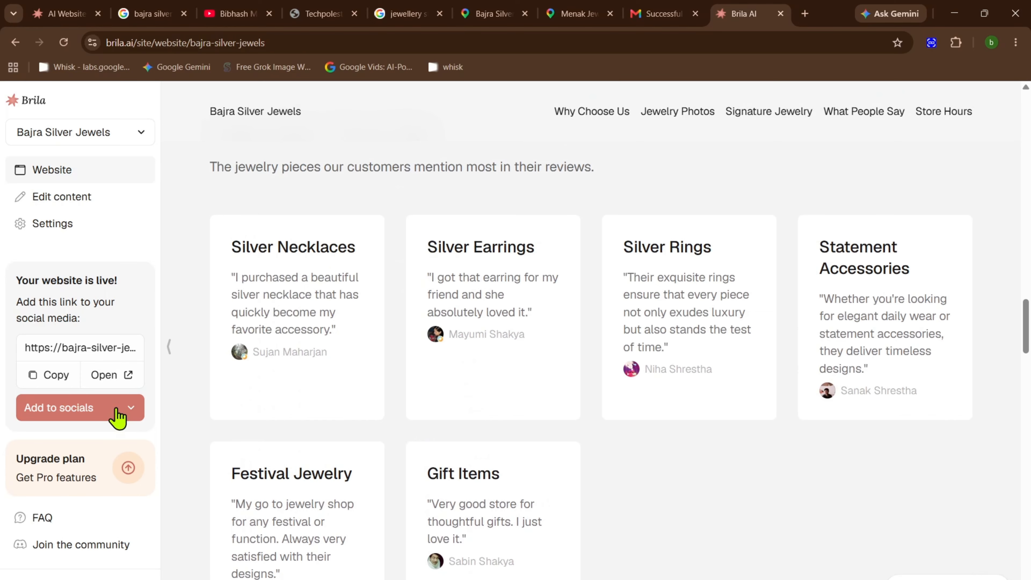
Check which social platforms the website link can be added to and return to the site's hero section.
{"action": "left_click", "coordinate": [119, 416]}
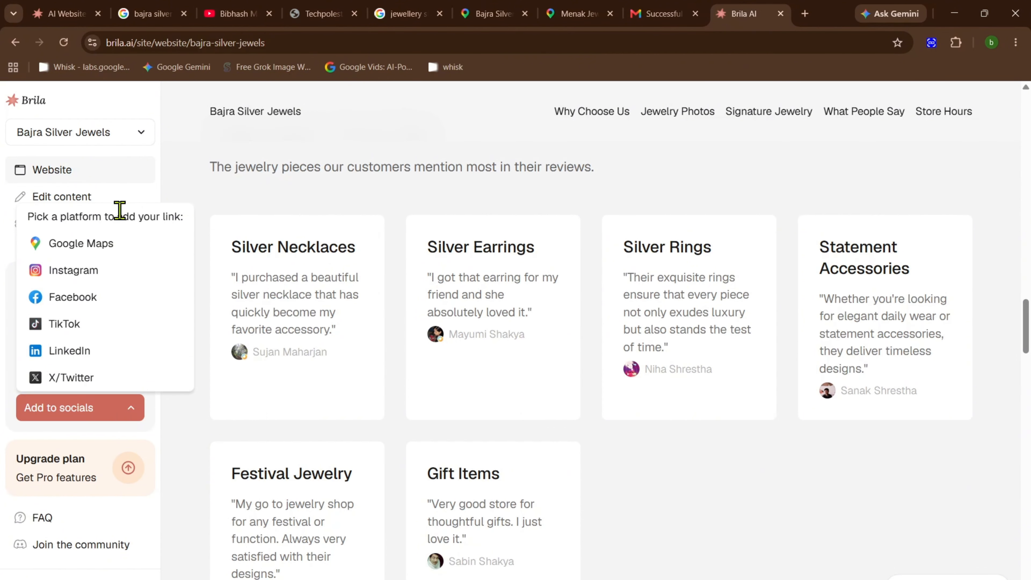
{"action": "left_click", "coordinate": [213, 200]}
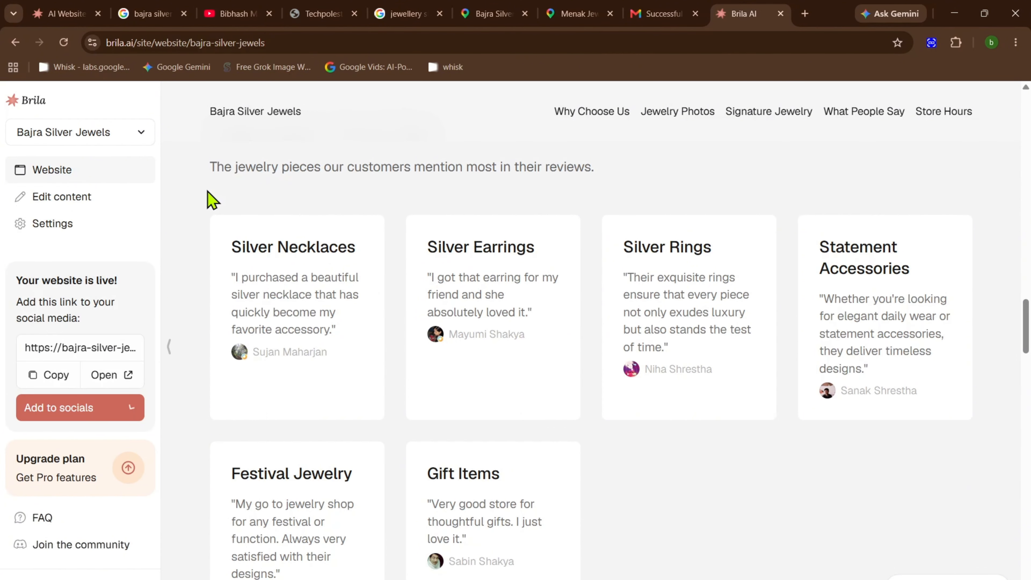
{"action": "scroll", "coordinate": [244, 264], "scroll_direction": "up", "scroll_amount": 15}
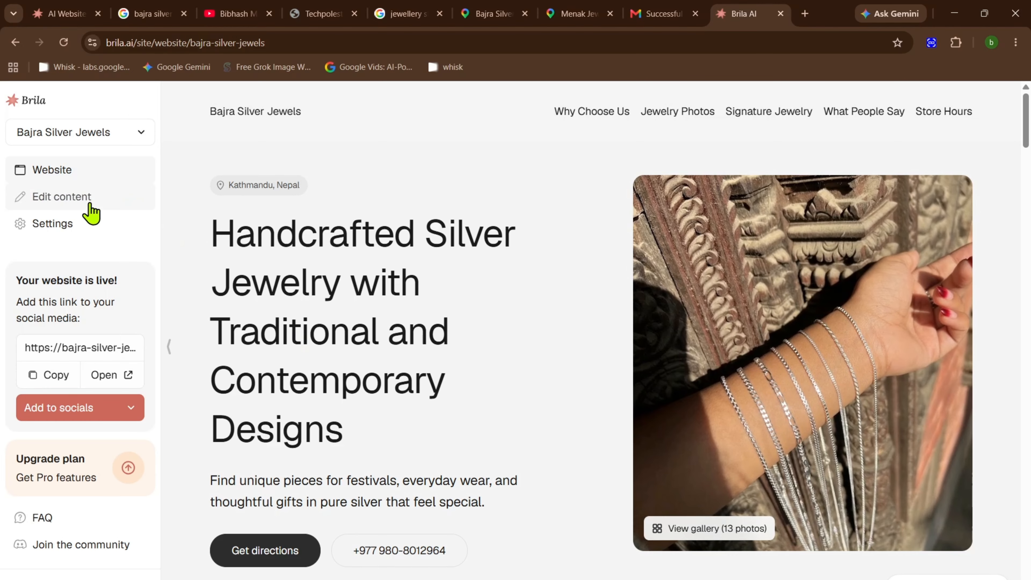
Open the site's content editor and look over the hero section's headline, description and image fields.
{"action": "left_click", "coordinate": [77, 199]}
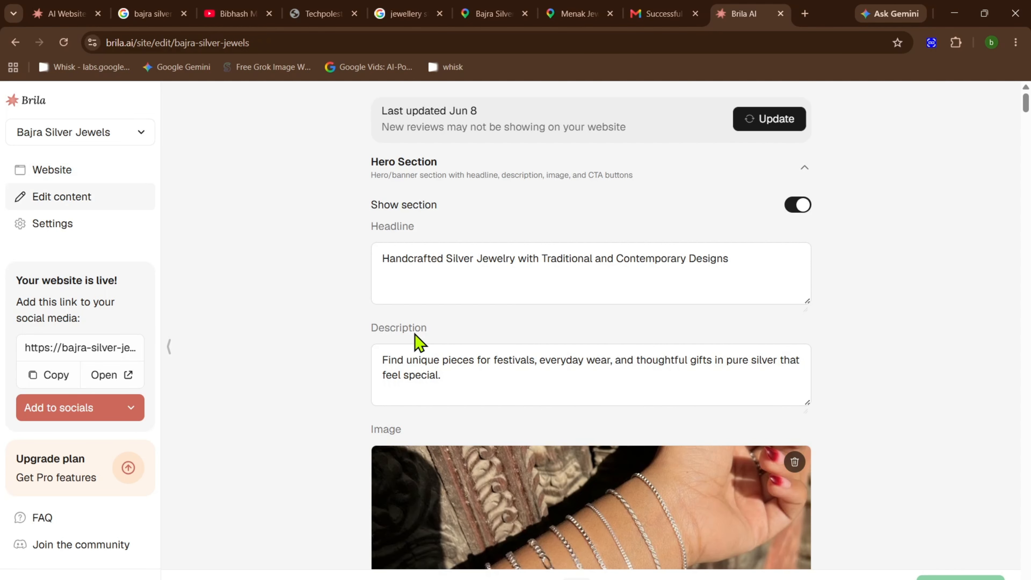
{"action": "scroll", "coordinate": [414, 346], "scroll_direction": "down", "scroll_amount": 5}
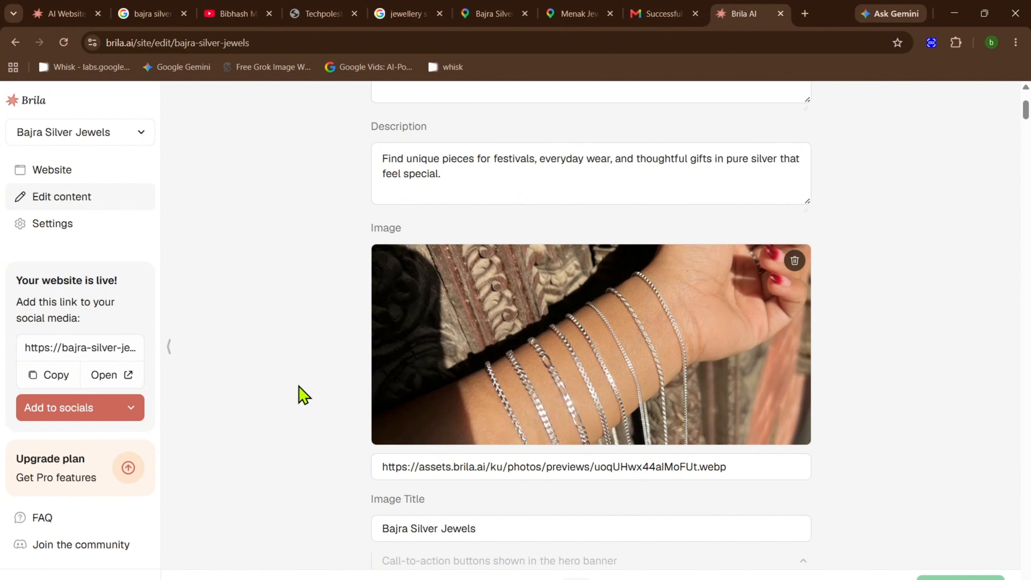
{"action": "scroll", "coordinate": [276, 299], "scroll_direction": "up", "scroll_amount": 5}
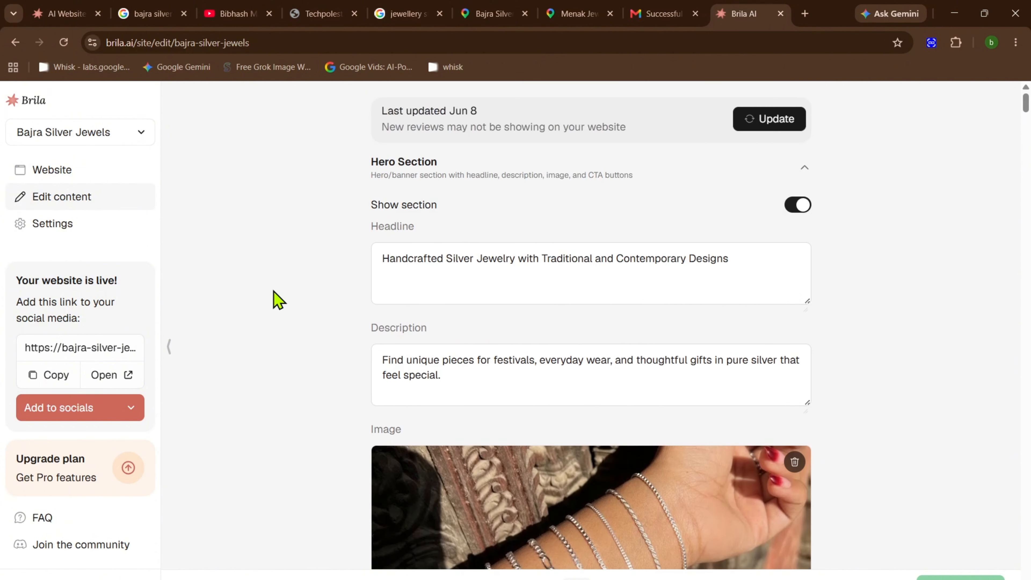
Examine the content editor's fields from the hero call-to-action buttons through the advantages and gallery photos to the product entries with customer quotes.
{"action": "scroll", "coordinate": [372, 341], "scroll_direction": "down", "scroll_amount": 6}
{"action": "scroll", "coordinate": [359, 352], "scroll_direction": "down", "scroll_amount": 8}
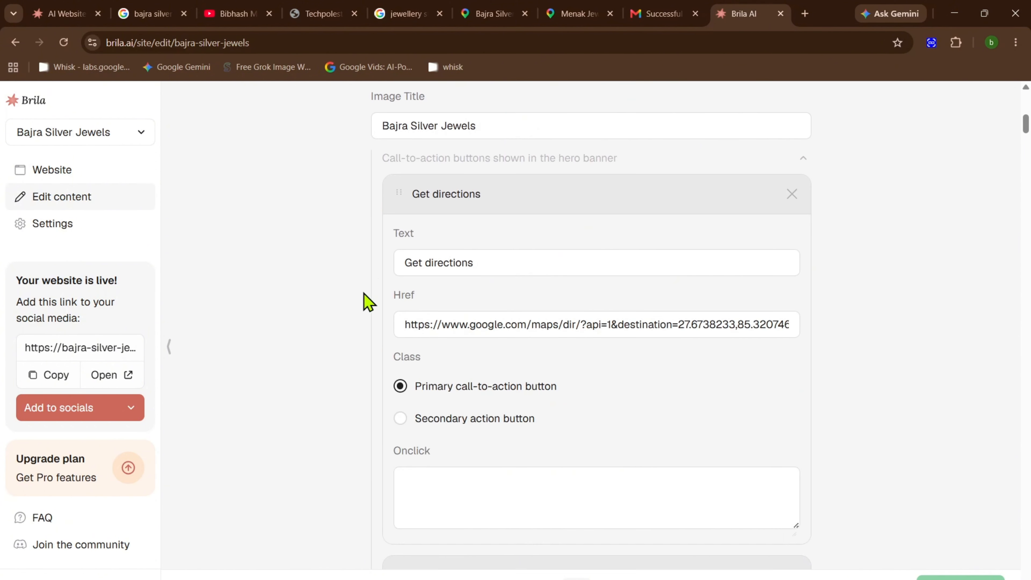
{"action": "scroll", "coordinate": [368, 315], "scroll_direction": "down", "scroll_amount": 10}
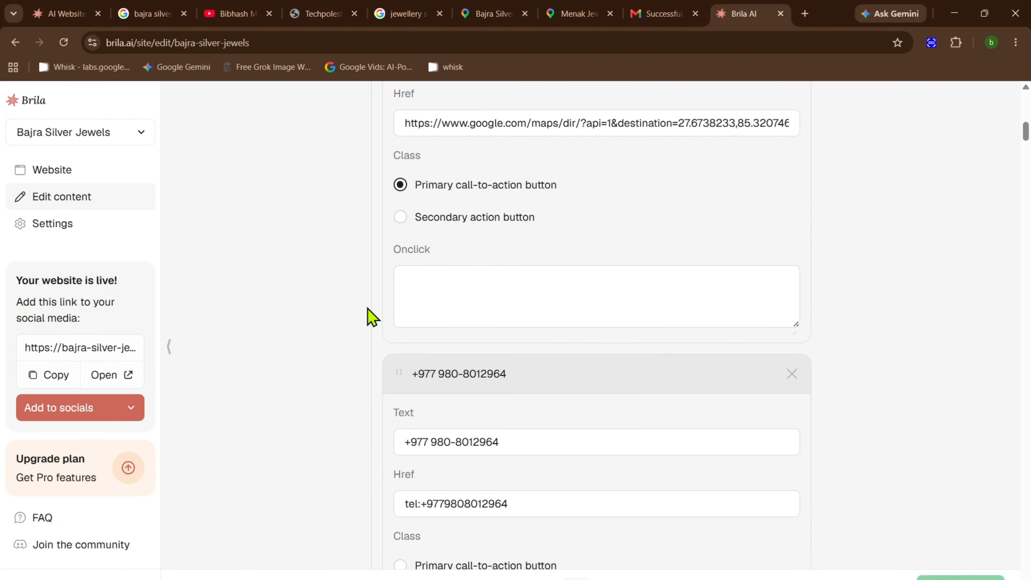
{"action": "scroll", "coordinate": [340, 394], "scroll_direction": "down", "scroll_amount": 10}
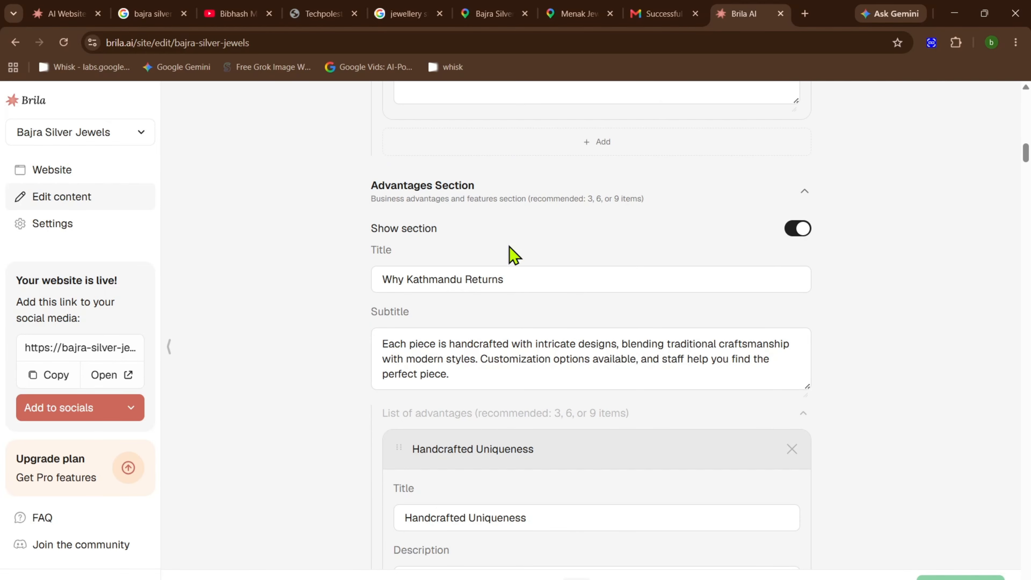
{"action": "scroll", "coordinate": [414, 322], "scroll_direction": "down", "scroll_amount": 7}
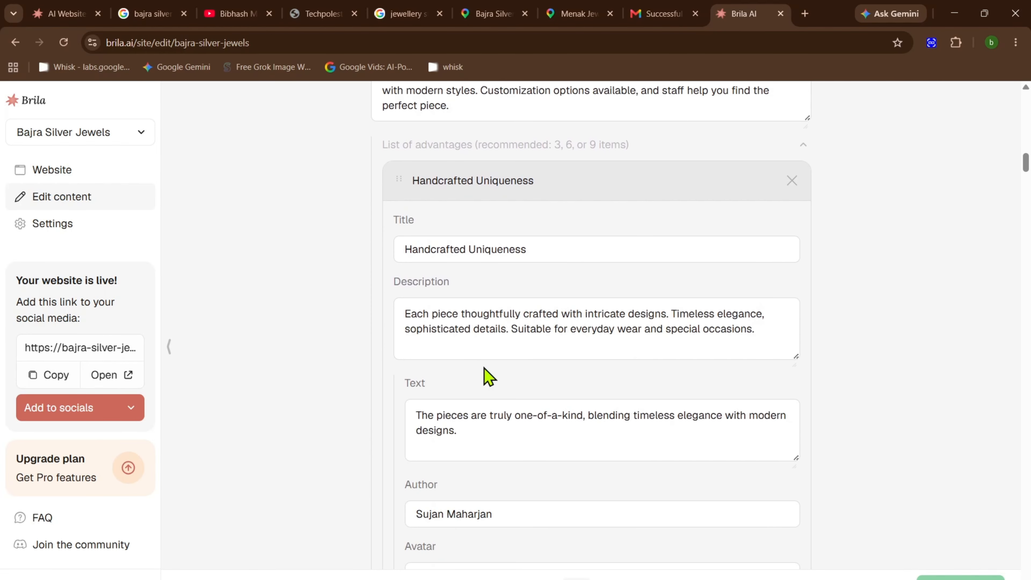
{"action": "scroll", "coordinate": [489, 375], "scroll_direction": "down", "scroll_amount": 5}
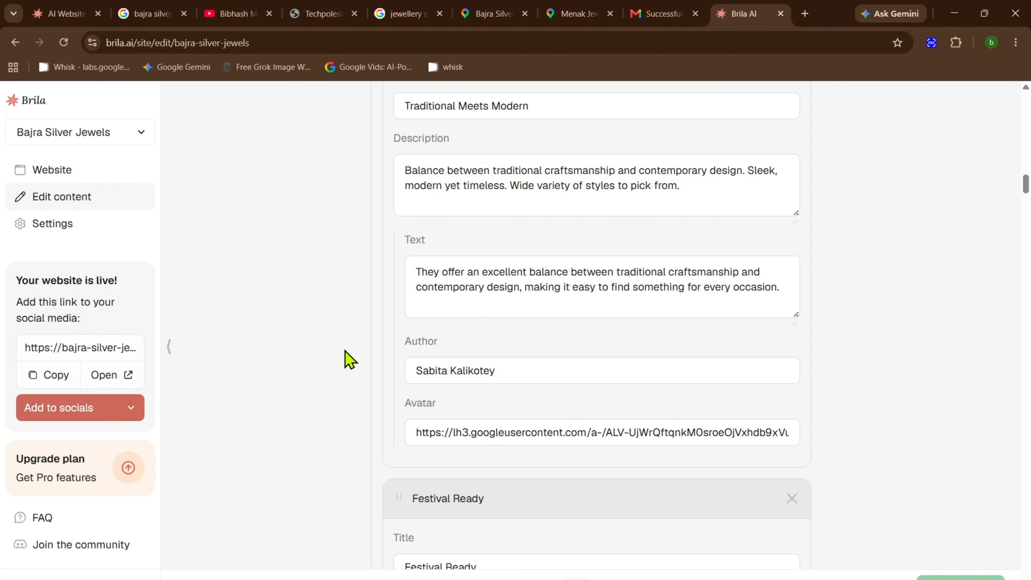
{"action": "scroll", "coordinate": [350, 359], "scroll_direction": "down", "scroll_amount": 8}
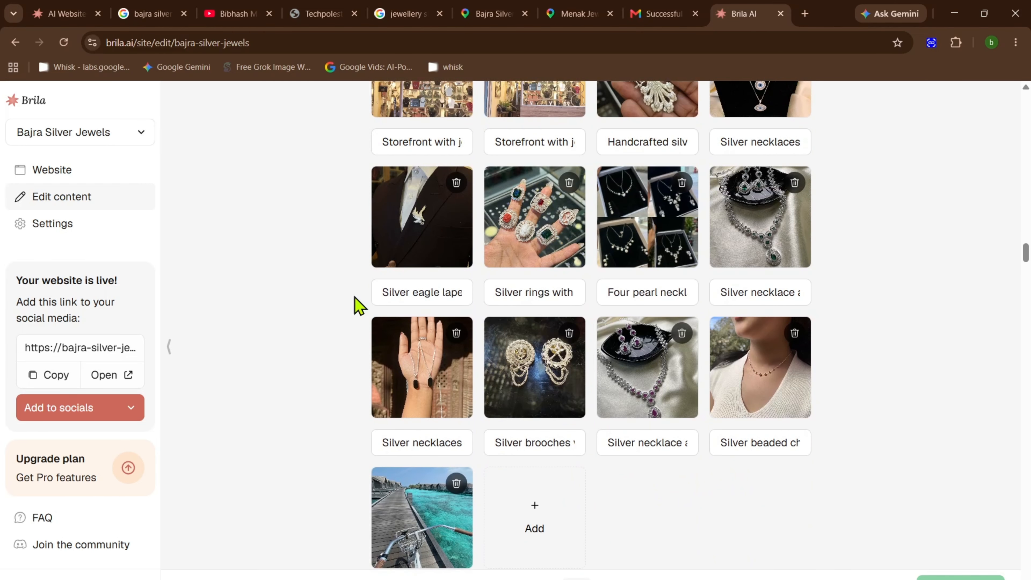
{"action": "scroll", "coordinate": [361, 299], "scroll_direction": "down", "scroll_amount": 9}
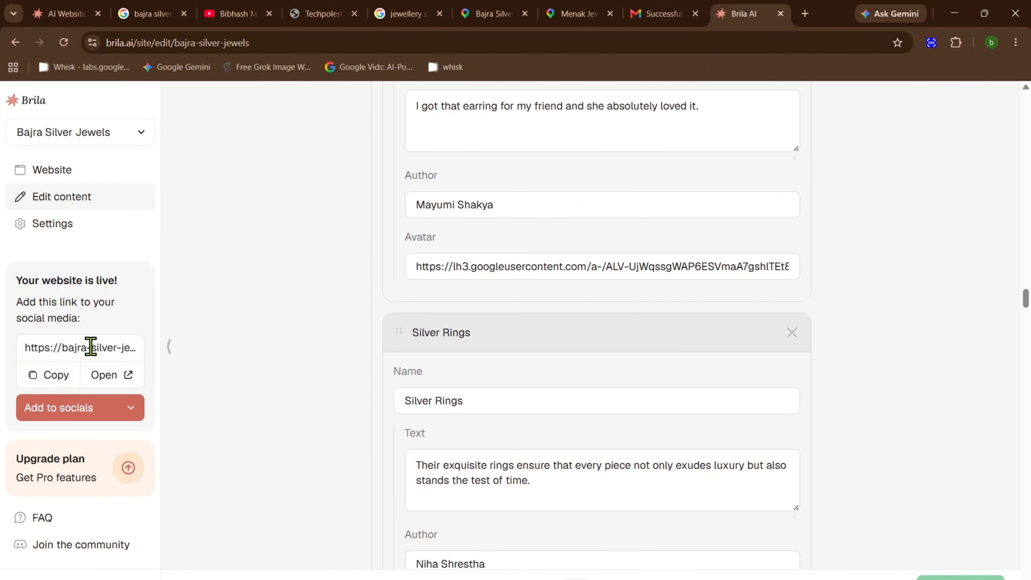
Open the live Bajra Silver Jewels website in a new tab and return to the content editor.
{"action": "left_click", "coordinate": [89, 347]}
{"action": "left_click", "coordinate": [102, 377]}
{"action": "left_click", "coordinate": [661, 8]}
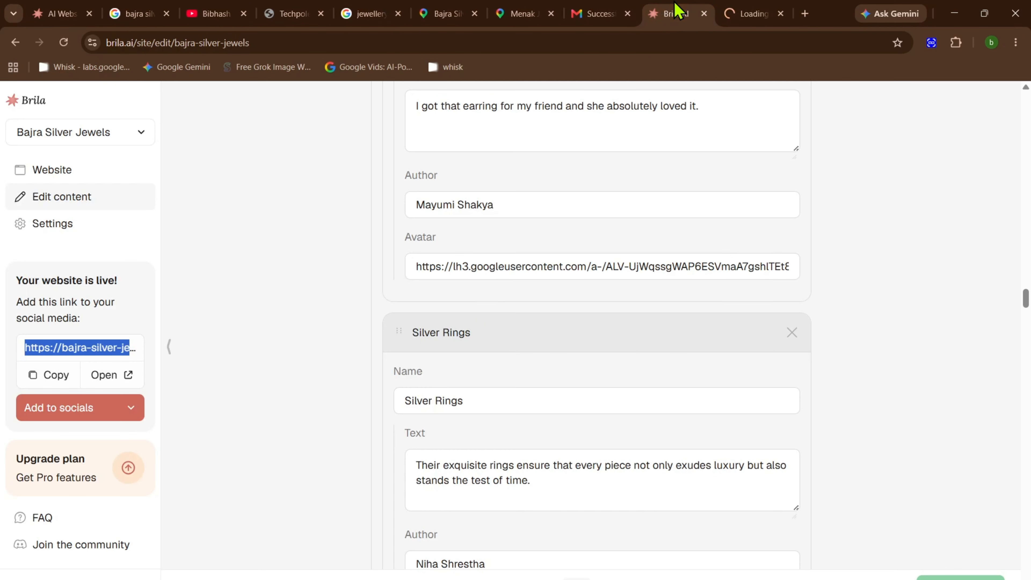
Review the remaining editable content, from the product entries through tips and business details to the location and footer sections.
{"action": "scroll", "coordinate": [339, 376], "scroll_direction": "down", "scroll_amount": 12}
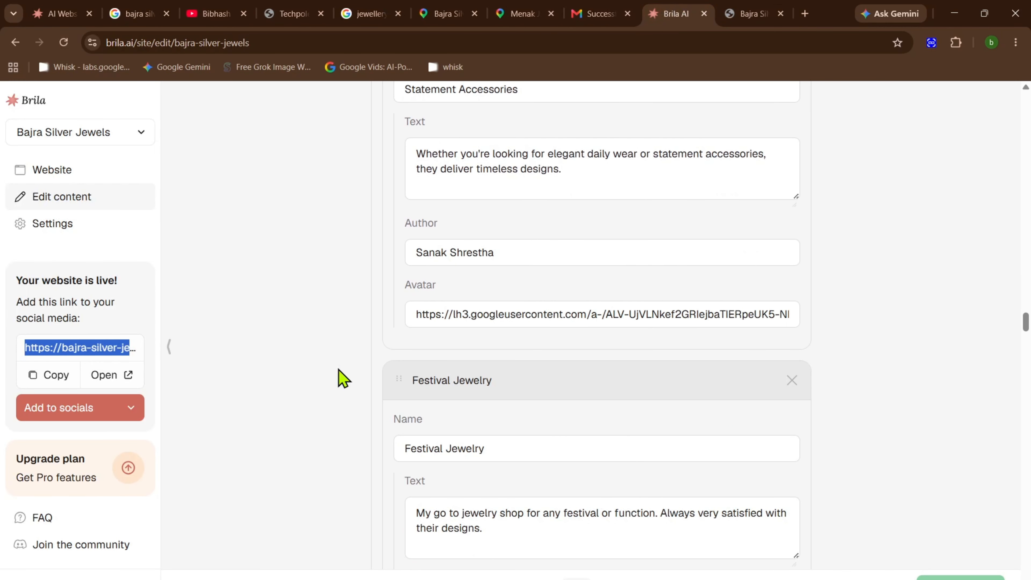
{"action": "scroll", "coordinate": [343, 382], "scroll_direction": "down", "scroll_amount": 20}
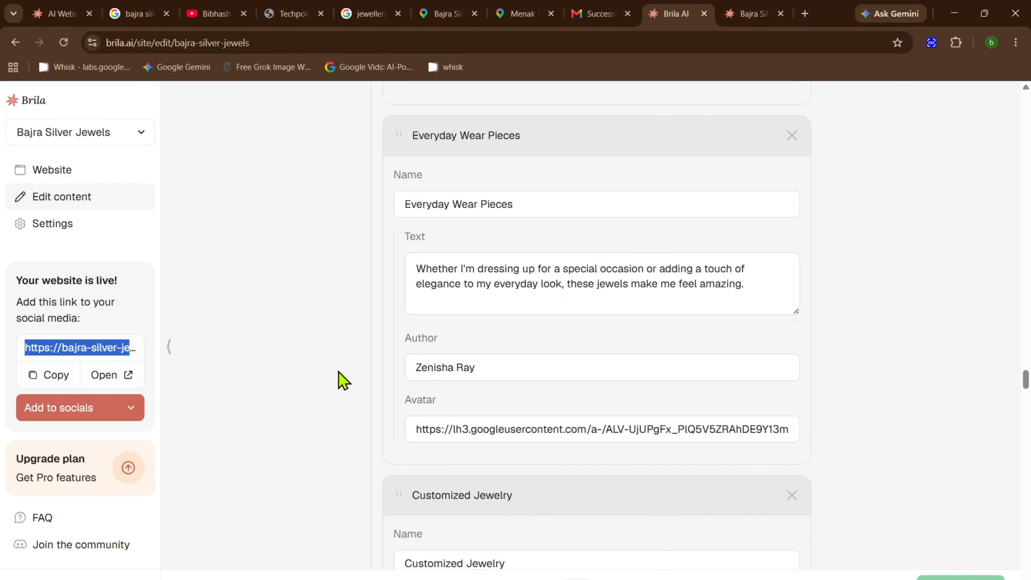
{"action": "scroll", "coordinate": [343, 382], "scroll_direction": "down", "scroll_amount": 20}
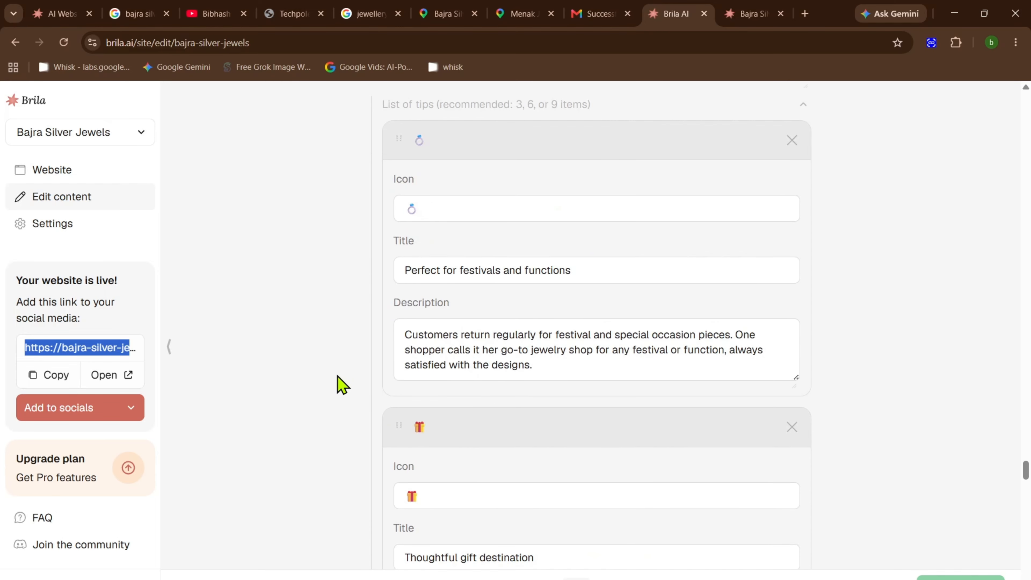
{"action": "scroll", "coordinate": [342, 385], "scroll_direction": "down", "scroll_amount": 20}
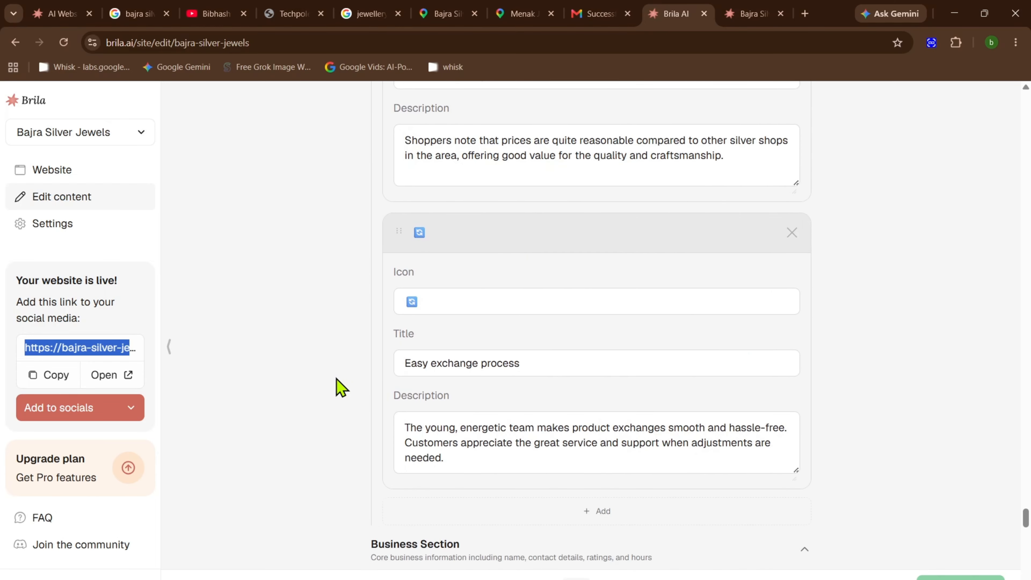
{"action": "scroll", "coordinate": [340, 387], "scroll_direction": "down", "scroll_amount": 20}
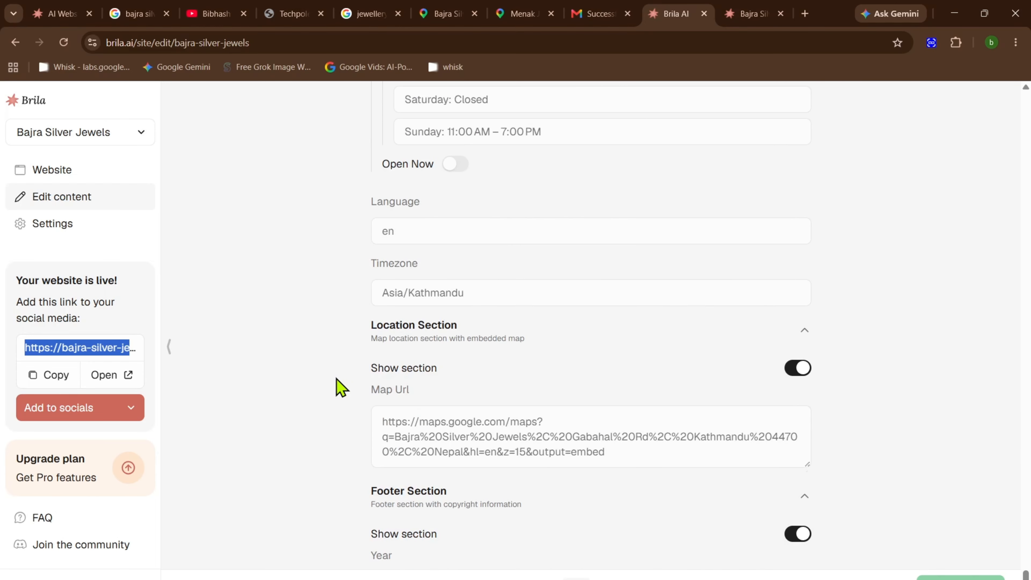
{"action": "scroll", "coordinate": [340, 389], "scroll_direction": "down", "scroll_amount": 7}
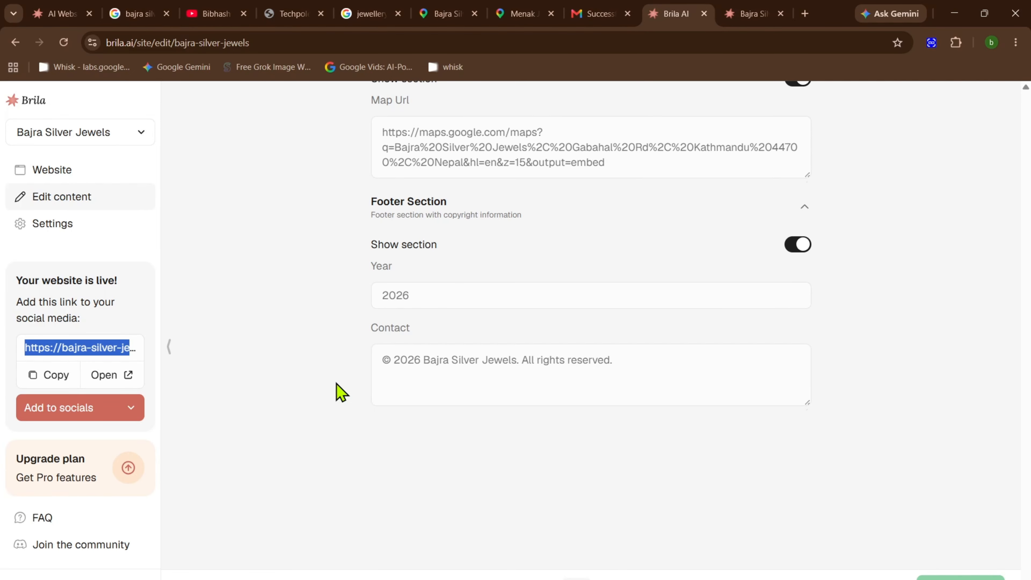
Open the site settings and look over the domain, HTML export, SEO and favicon options, ending at the custom domain field.
{"action": "left_click", "coordinate": [90, 227]}
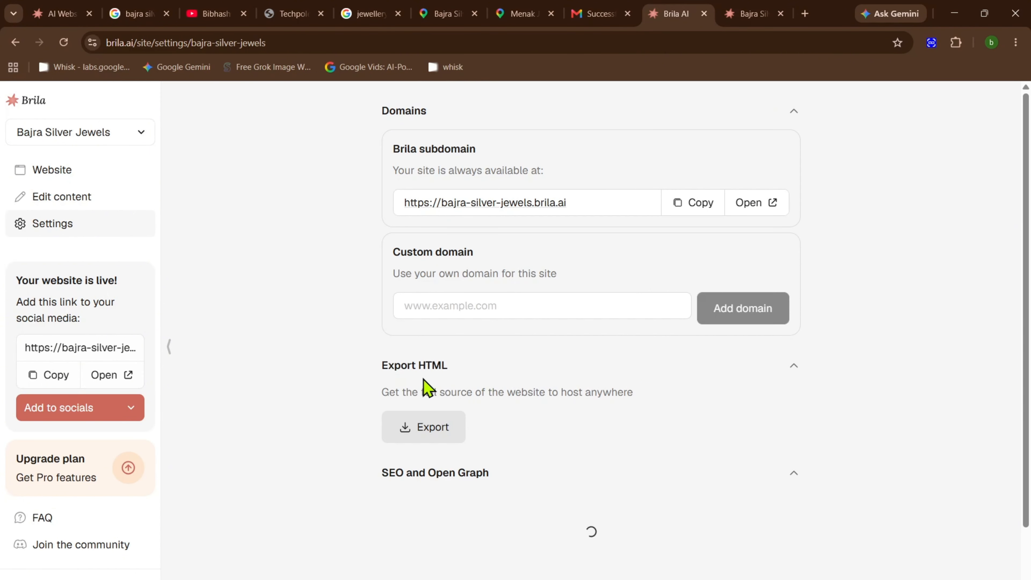
{"action": "scroll", "coordinate": [347, 369], "scroll_direction": "down", "scroll_amount": 10}
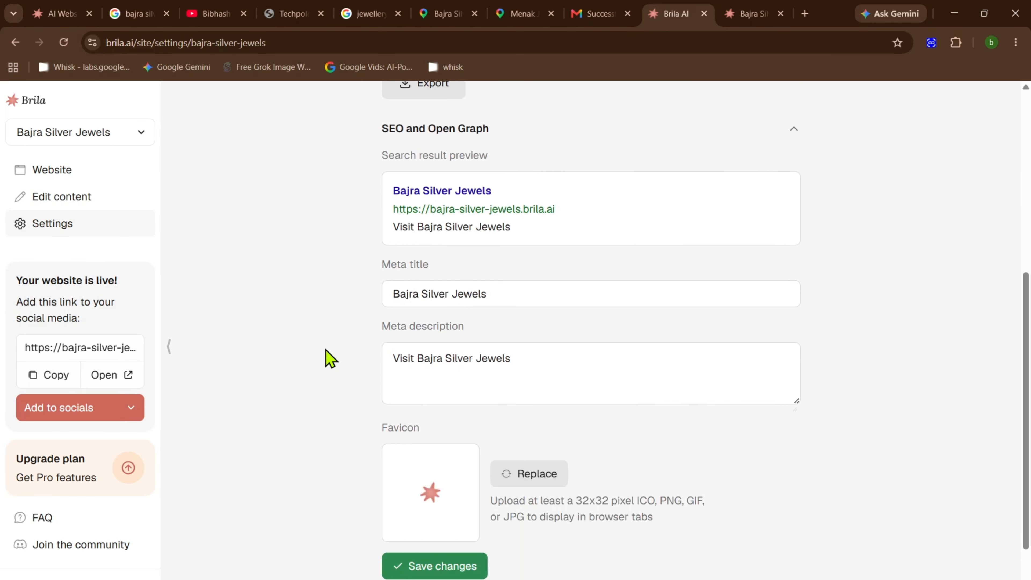
{"action": "scroll", "coordinate": [331, 357], "scroll_direction": "up", "scroll_amount": 3}
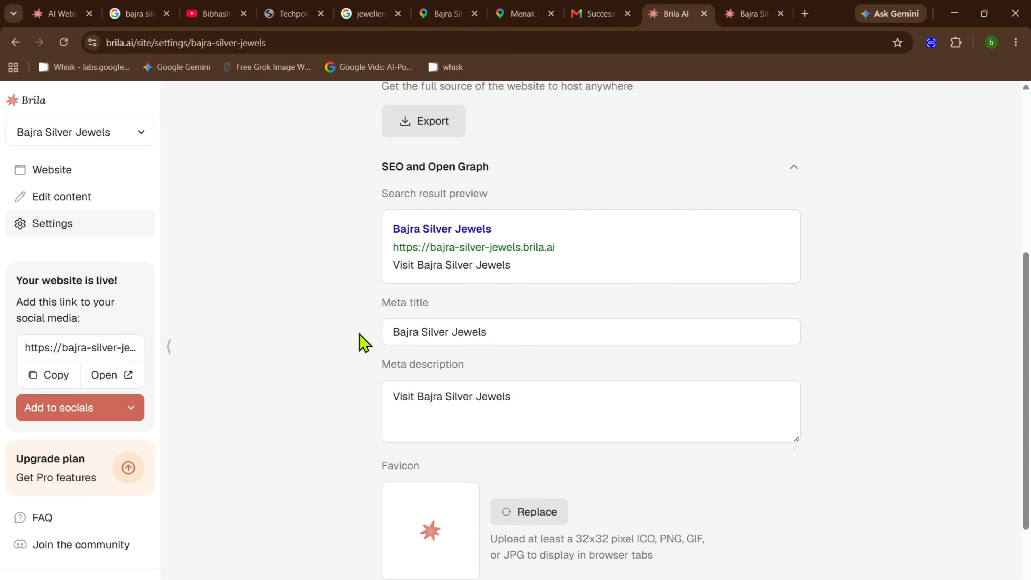
{"action": "scroll", "coordinate": [350, 341], "scroll_direction": "up", "scroll_amount": 7}
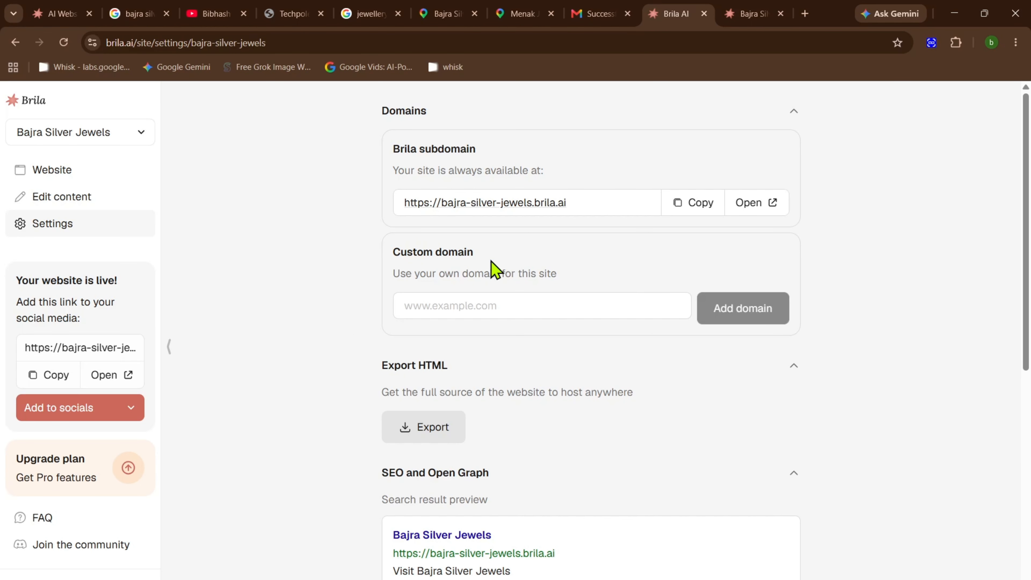
{"action": "left_click", "coordinate": [475, 305]}
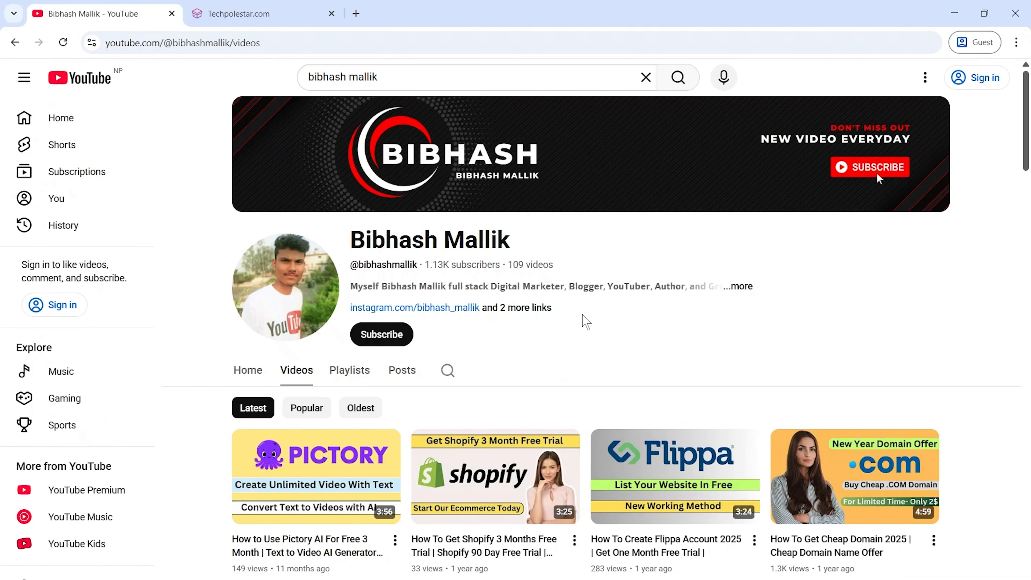
Look over the YouTube channel's video list and browse the product catalogue on Techpolestar.com.
{"action": "scroll", "coordinate": [587, 316], "scroll_direction": "down", "scroll_amount": 6}
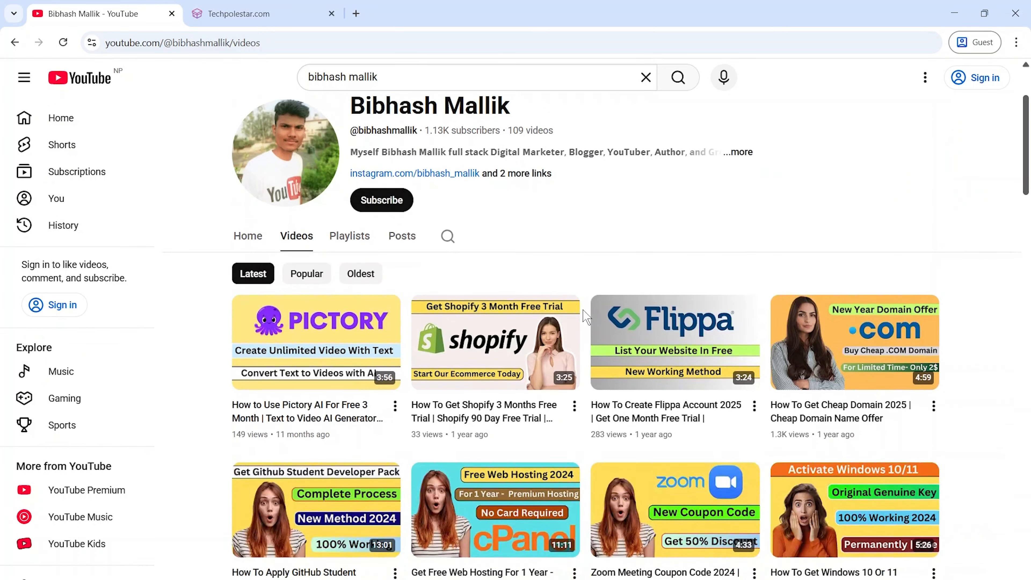
{"action": "scroll", "coordinate": [585, 314], "scroll_direction": "down", "scroll_amount": 3}
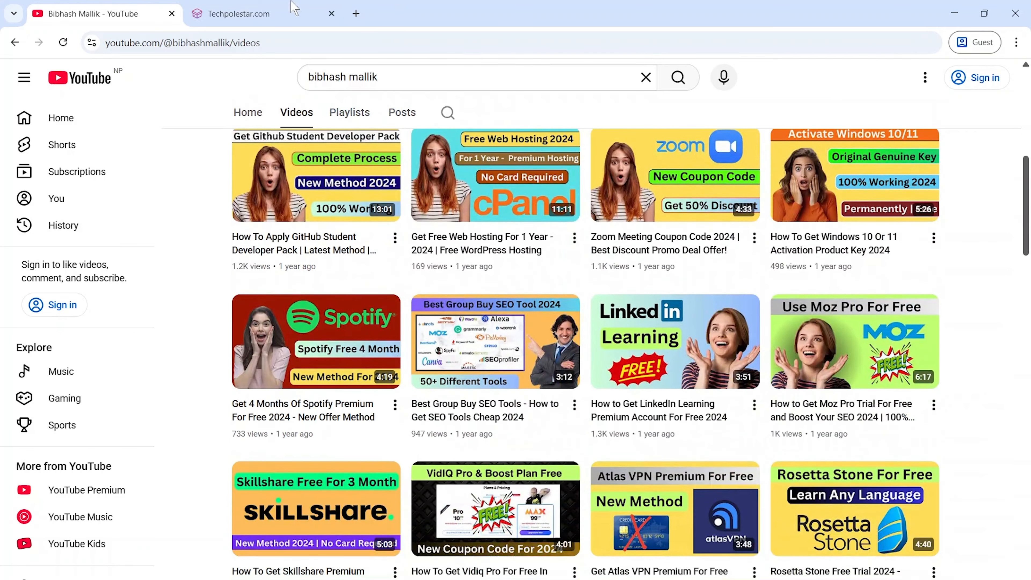
{"action": "left_click", "coordinate": [264, 14]}
{"action": "scroll", "coordinate": [433, 309], "scroll_direction": "up", "scroll_amount": 15}
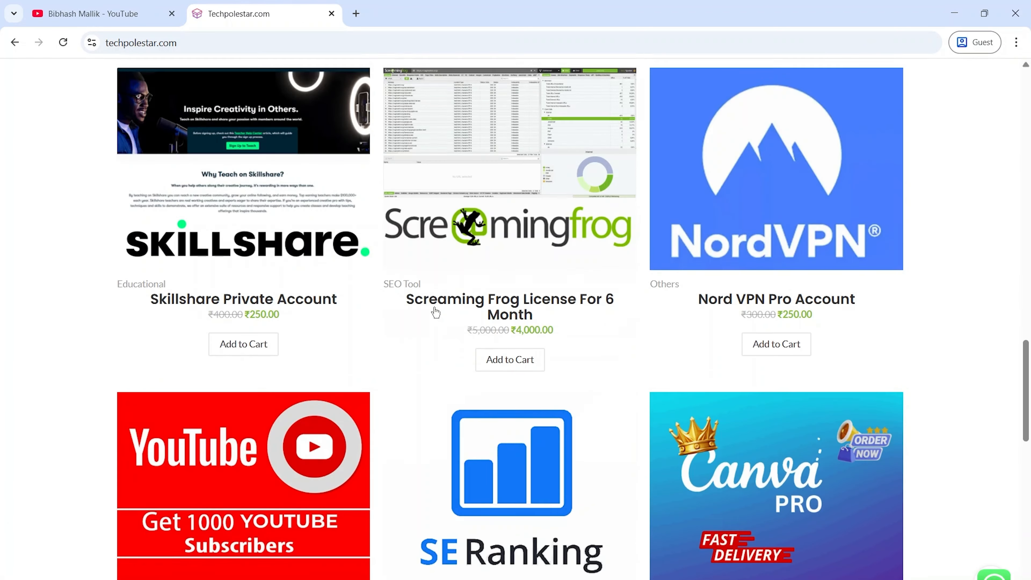
{"action": "scroll", "coordinate": [436, 312], "scroll_direction": "up", "scroll_amount": 8}
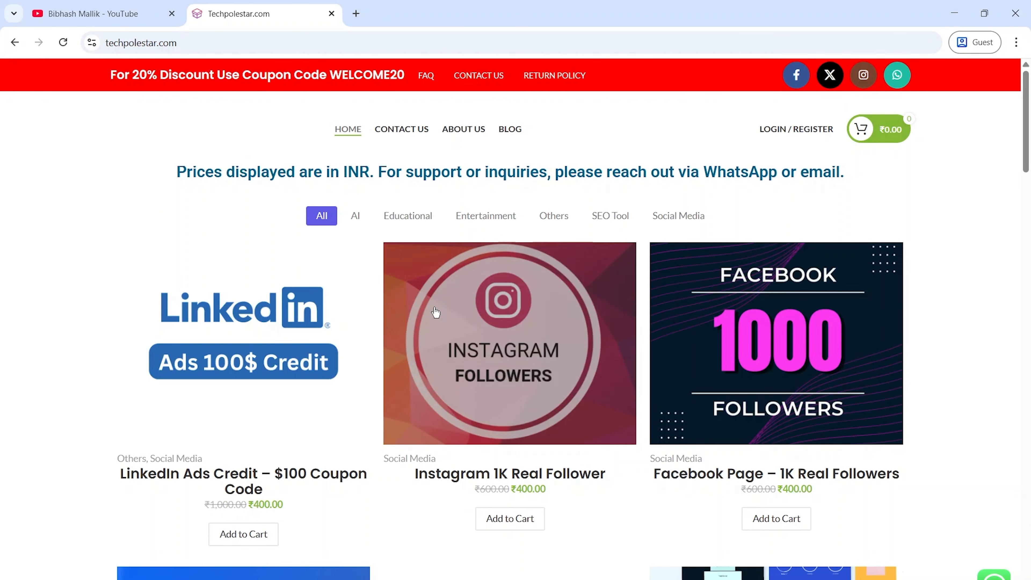
{"action": "scroll", "coordinate": [435, 311], "scroll_direction": "down", "scroll_amount": 15}
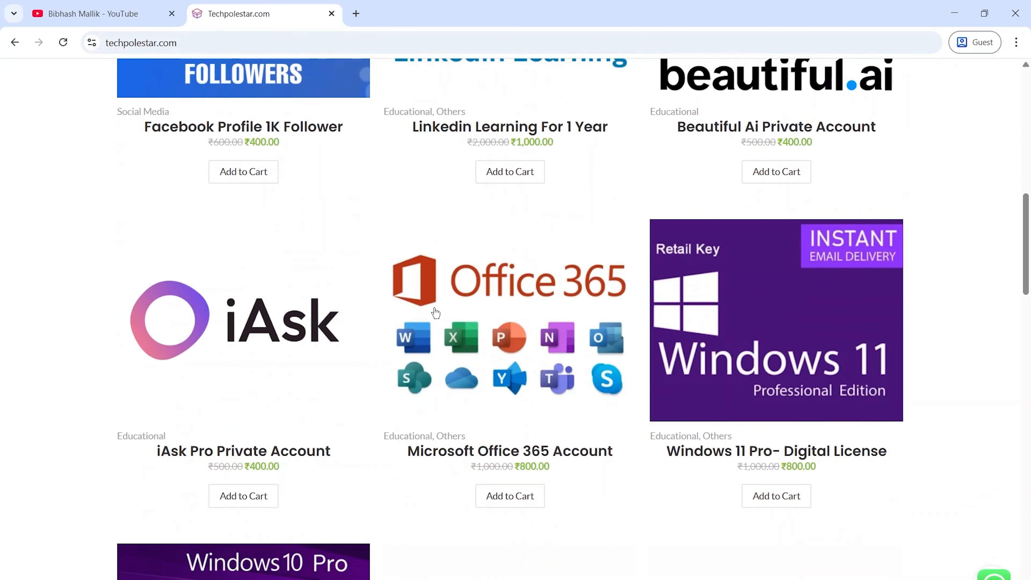
{"action": "scroll", "coordinate": [436, 313], "scroll_direction": "down", "scroll_amount": 10}
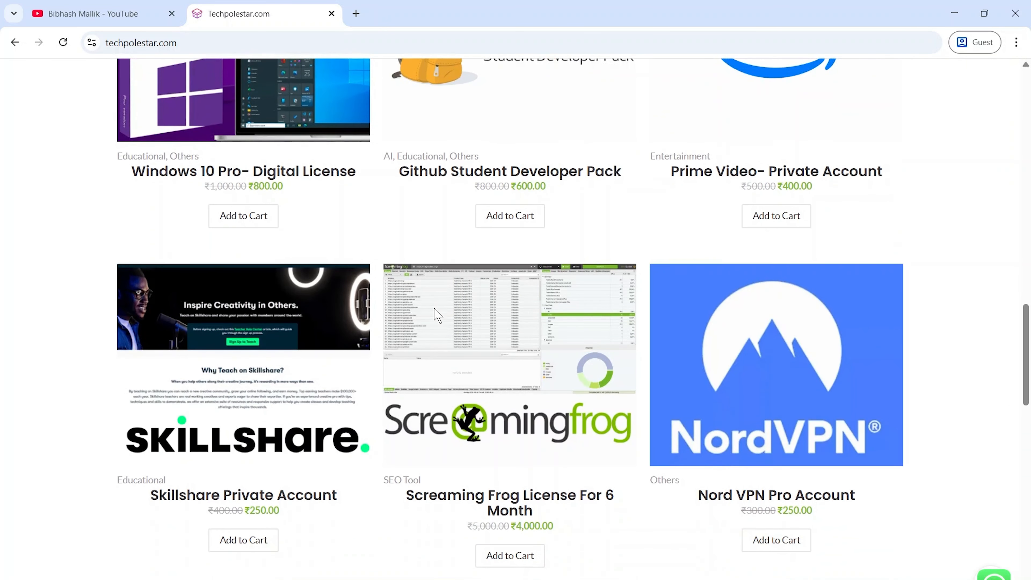
{"action": "scroll", "coordinate": [435, 312], "scroll_direction": "down", "scroll_amount": 8}
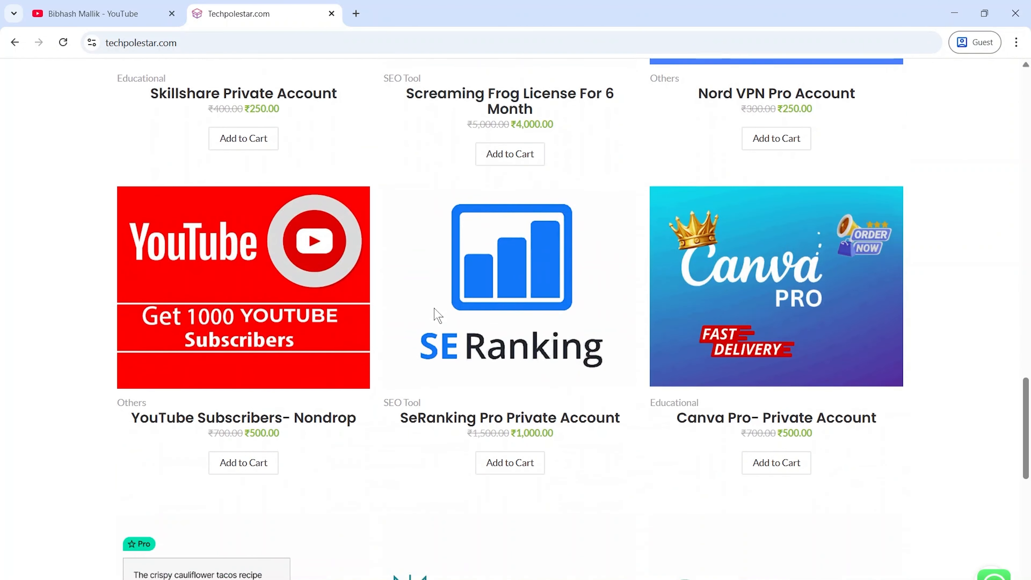
{"action": "scroll", "coordinate": [435, 313], "scroll_direction": "down", "scroll_amount": 8}
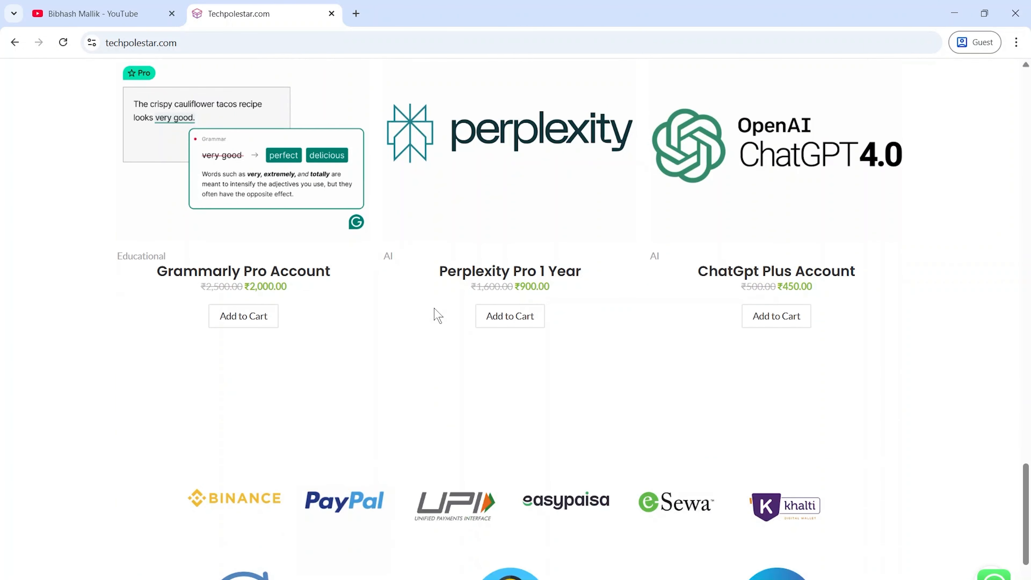
{"action": "scroll", "coordinate": [436, 313], "scroll_direction": "up", "scroll_amount": 3}
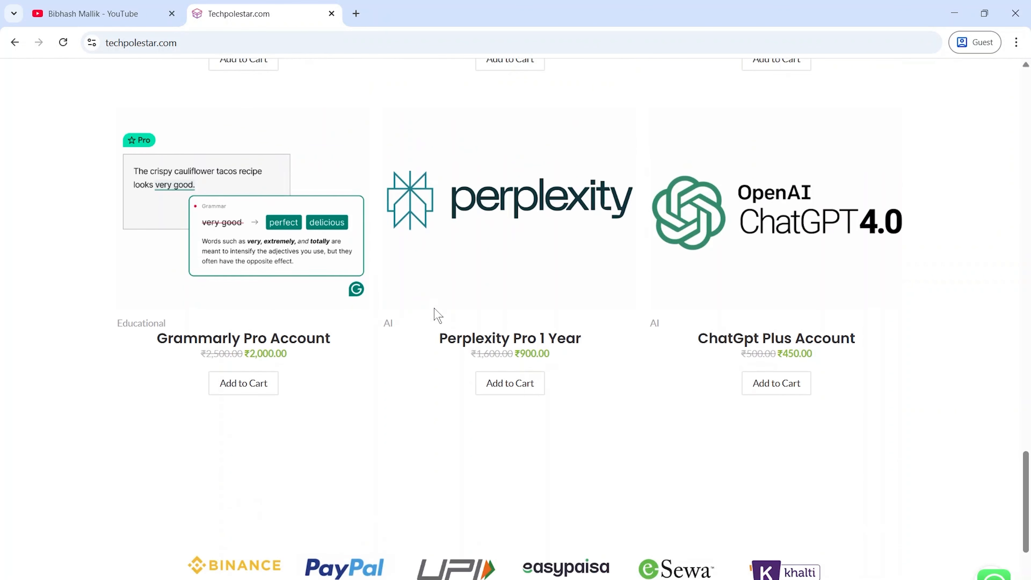